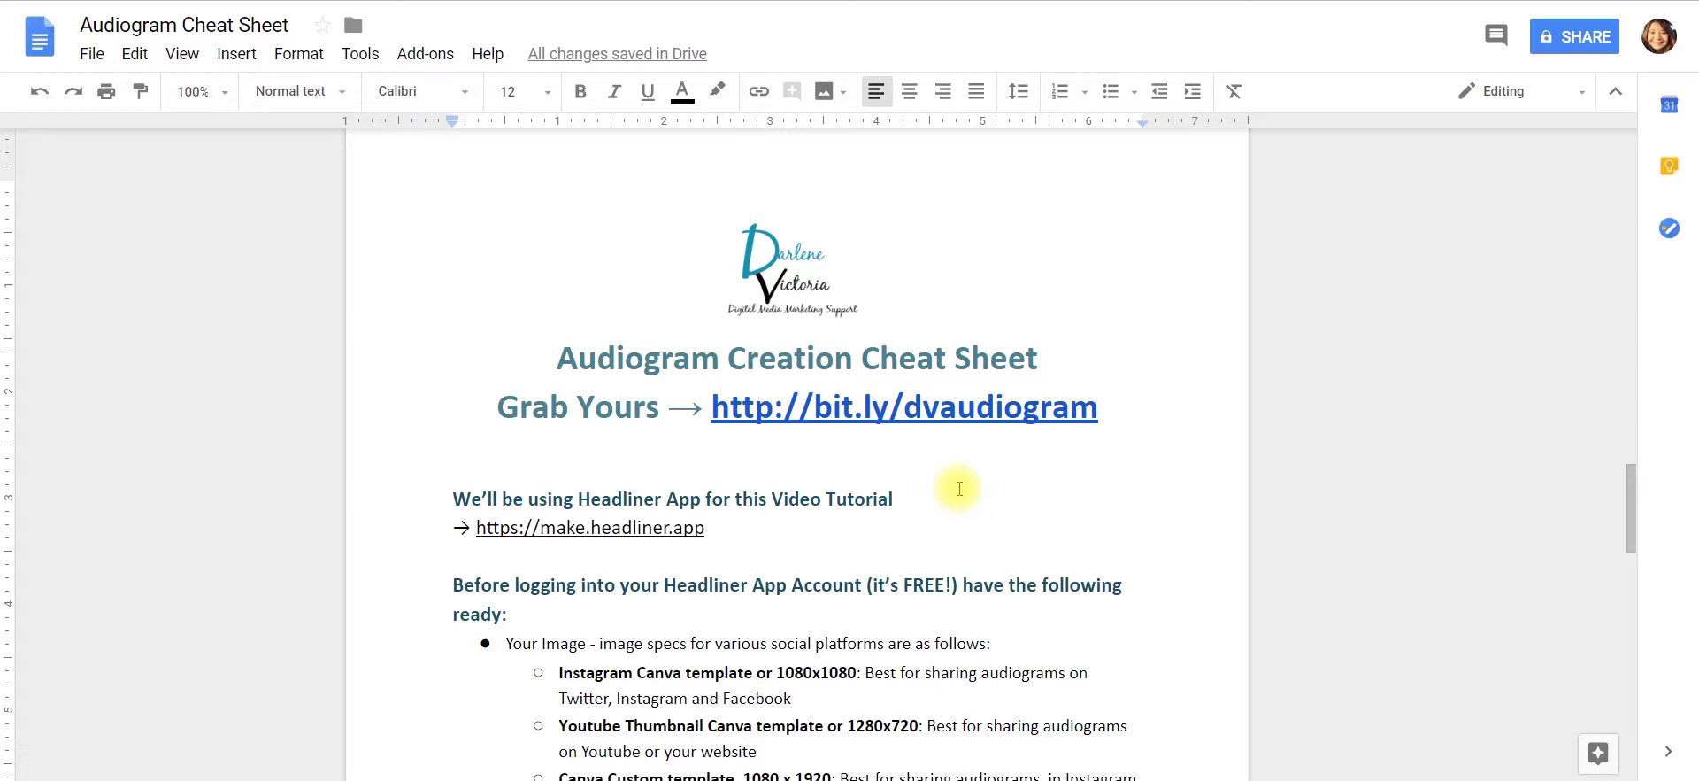
Highlight the 1280x720 YouTube image size and point out the YouTube Thumbnail template line.
scroll(959, 488, "down", 1)
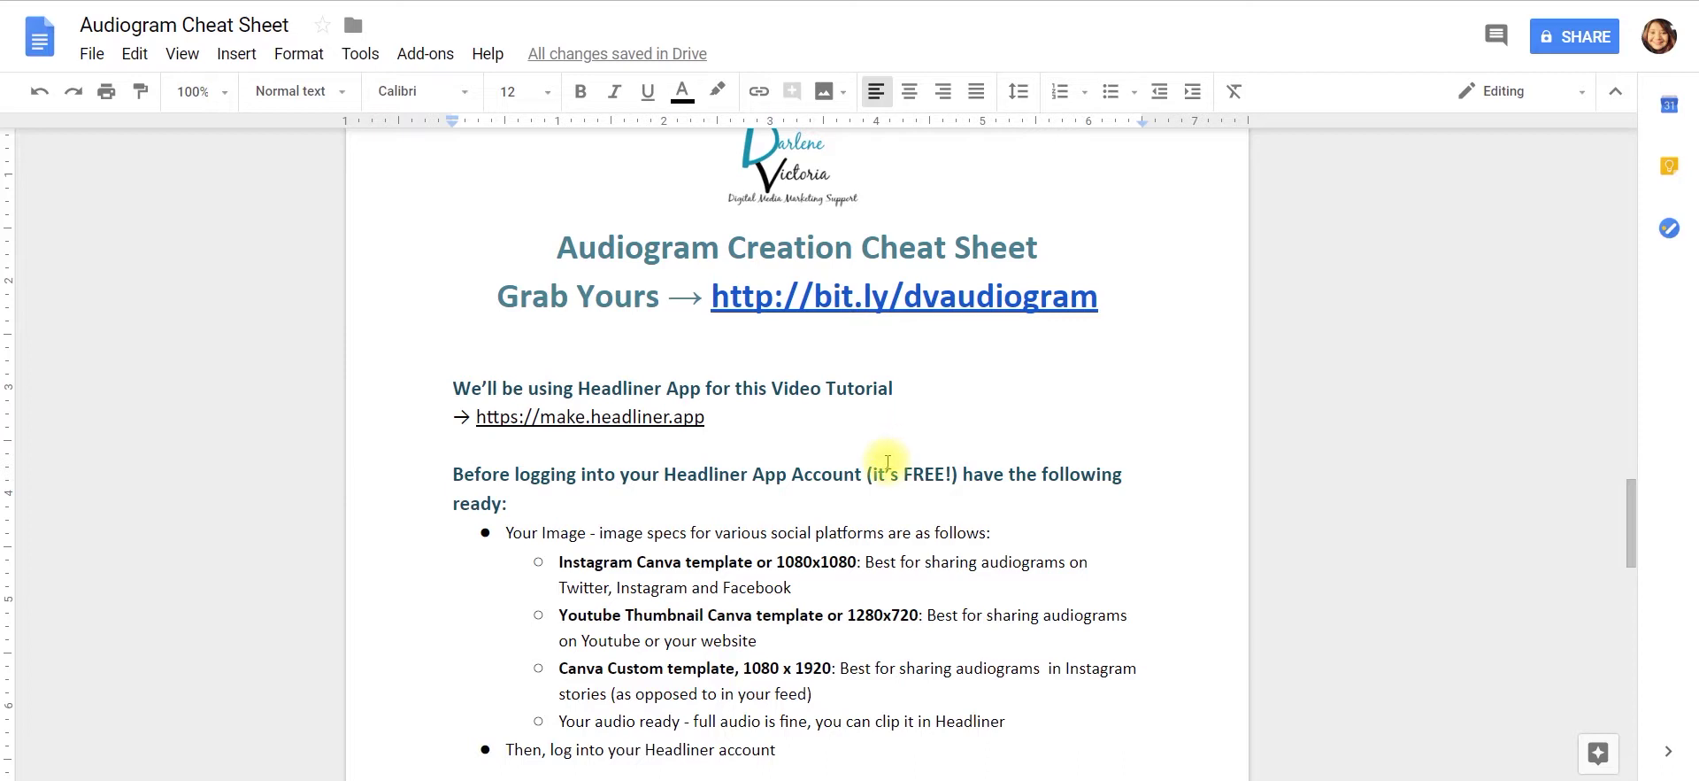
scroll(886, 460, "down", 1)
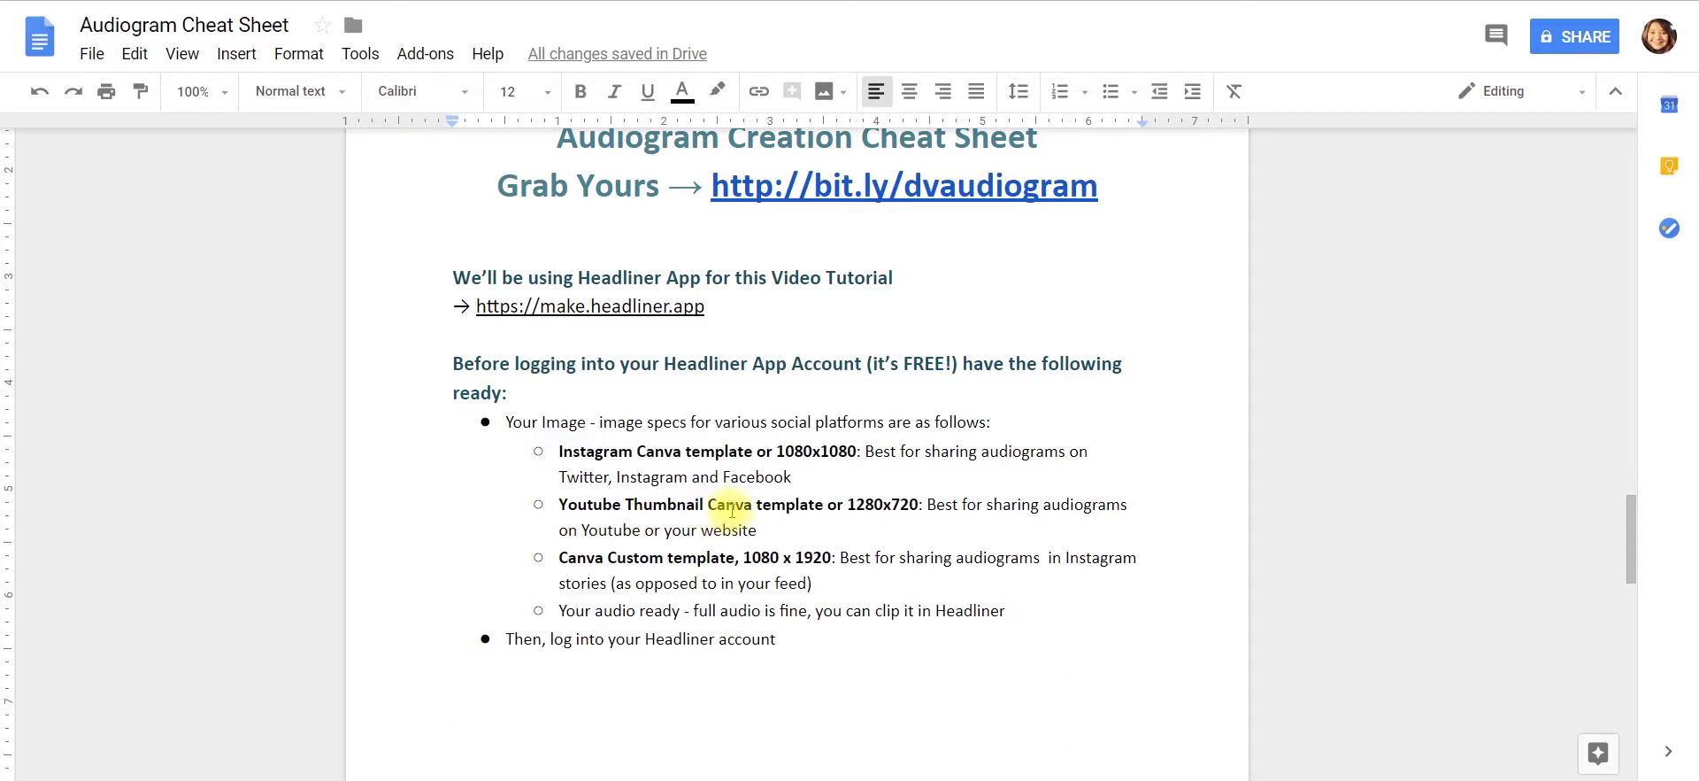
left_click_drag(845, 505, 920, 505)
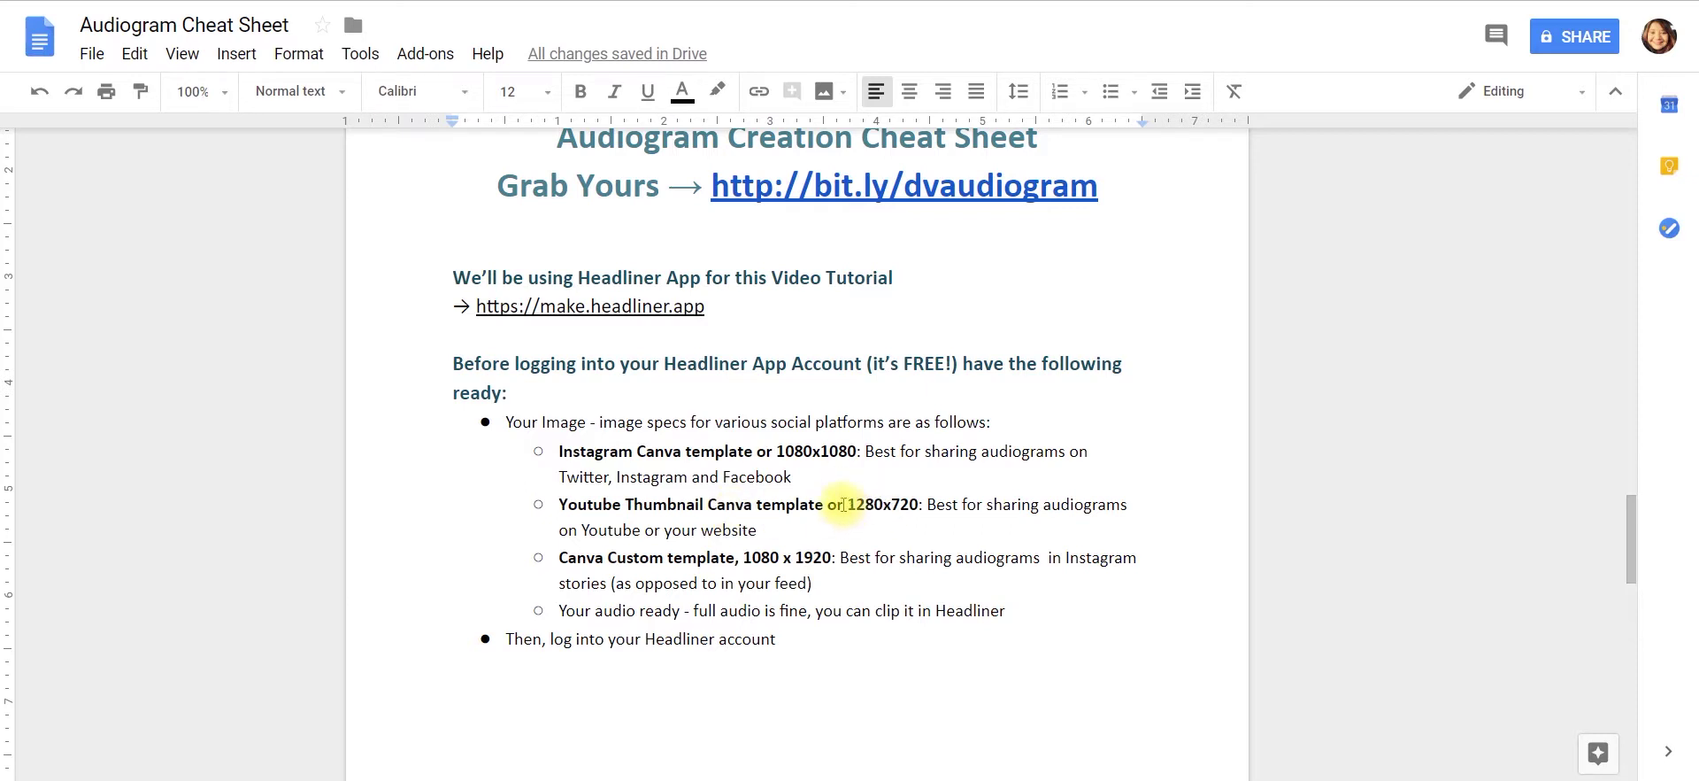
left_click(797, 536)
left_click(674, 557)
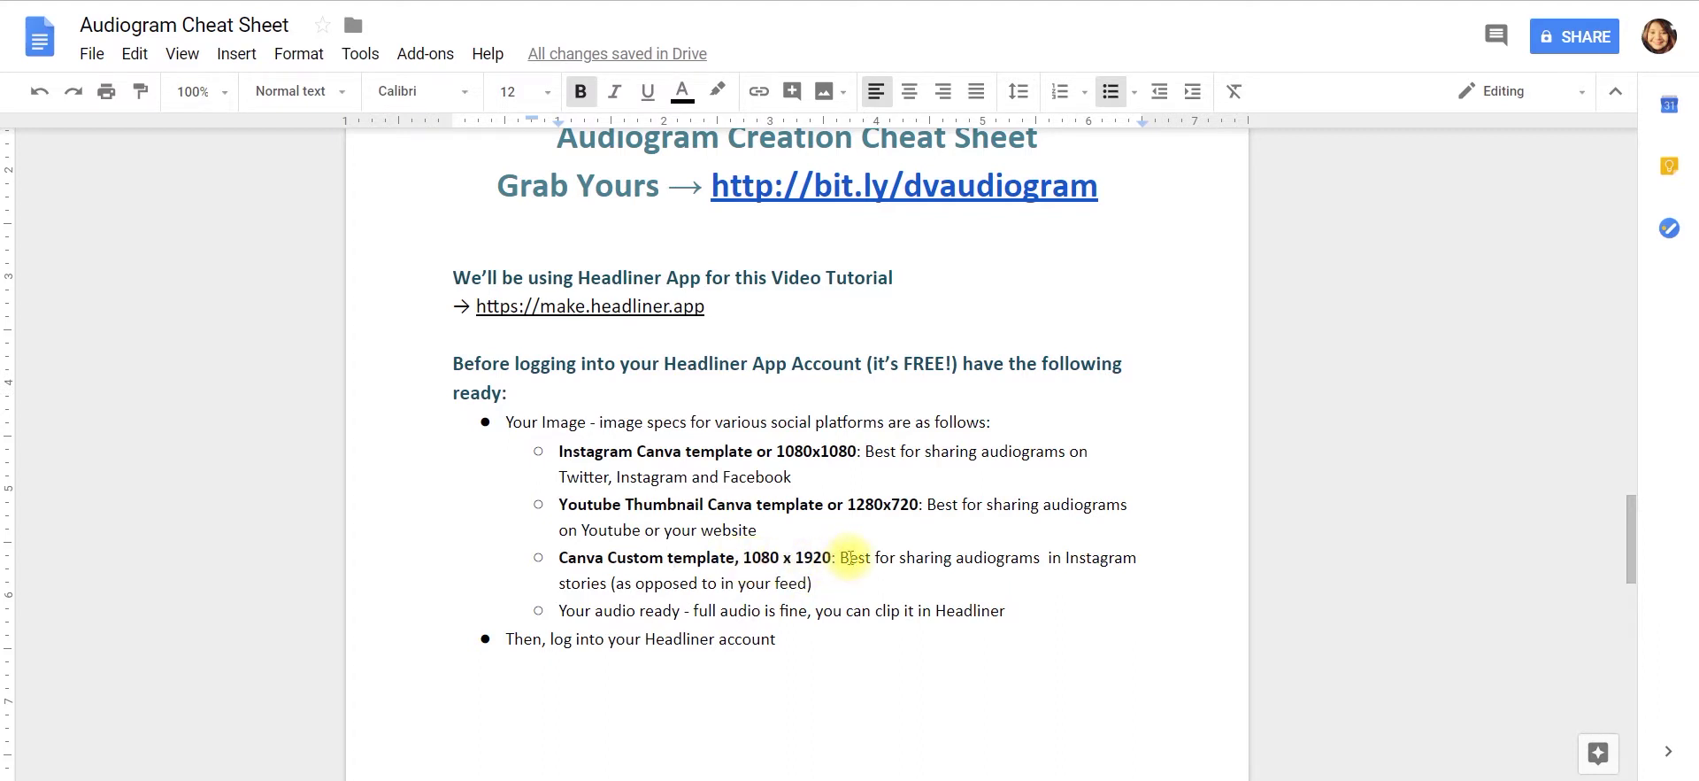
Scroll up to the image size specifications in the cheat sheet and back down.
scroll(850, 558, "down", 2)
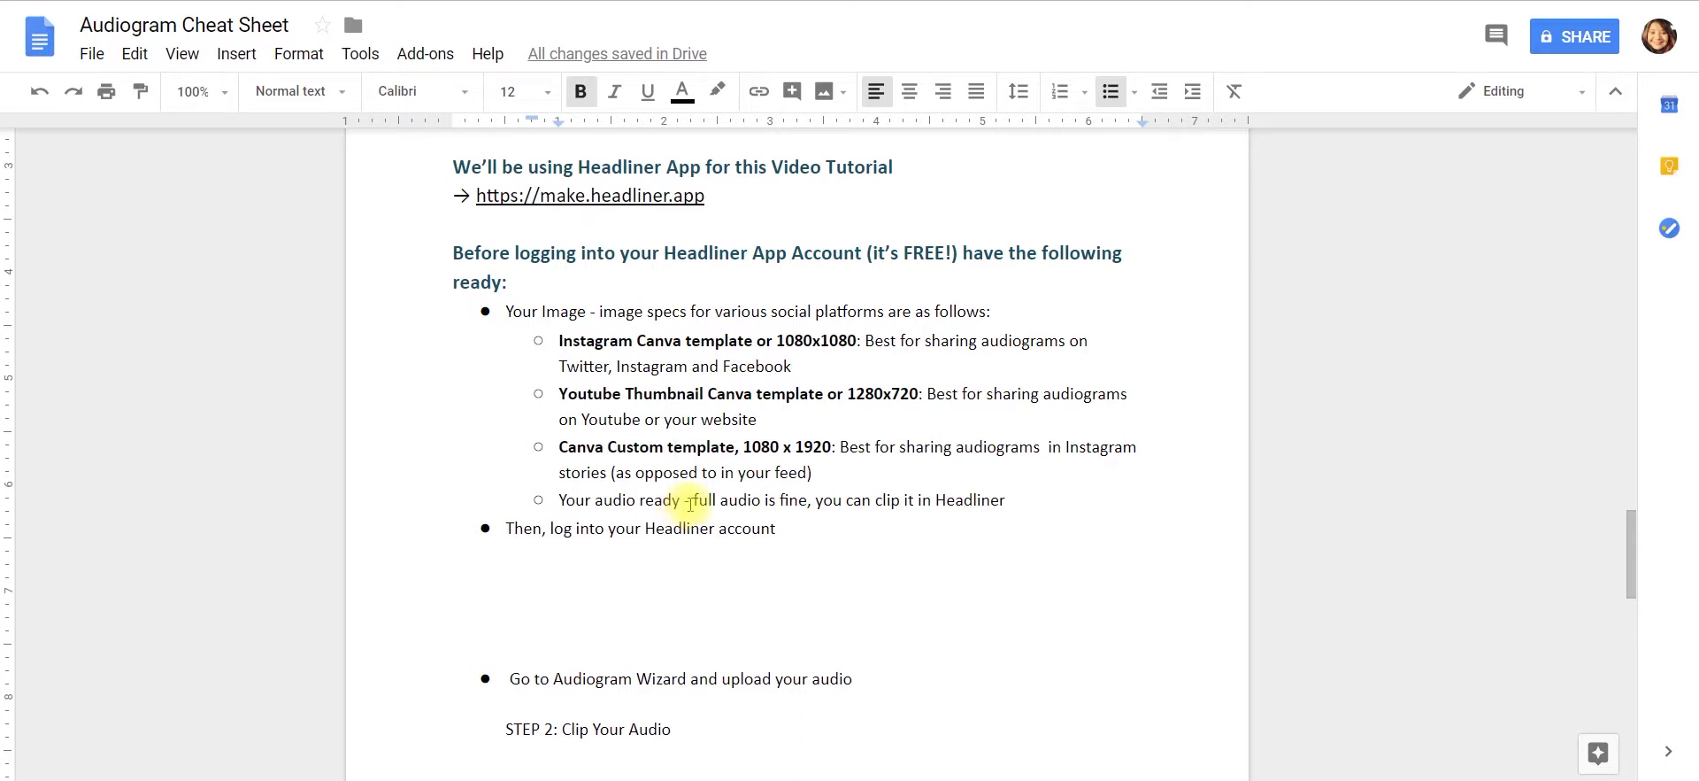
scroll(690, 505, "up", 3)
scroll(646, 496, "up", 2)
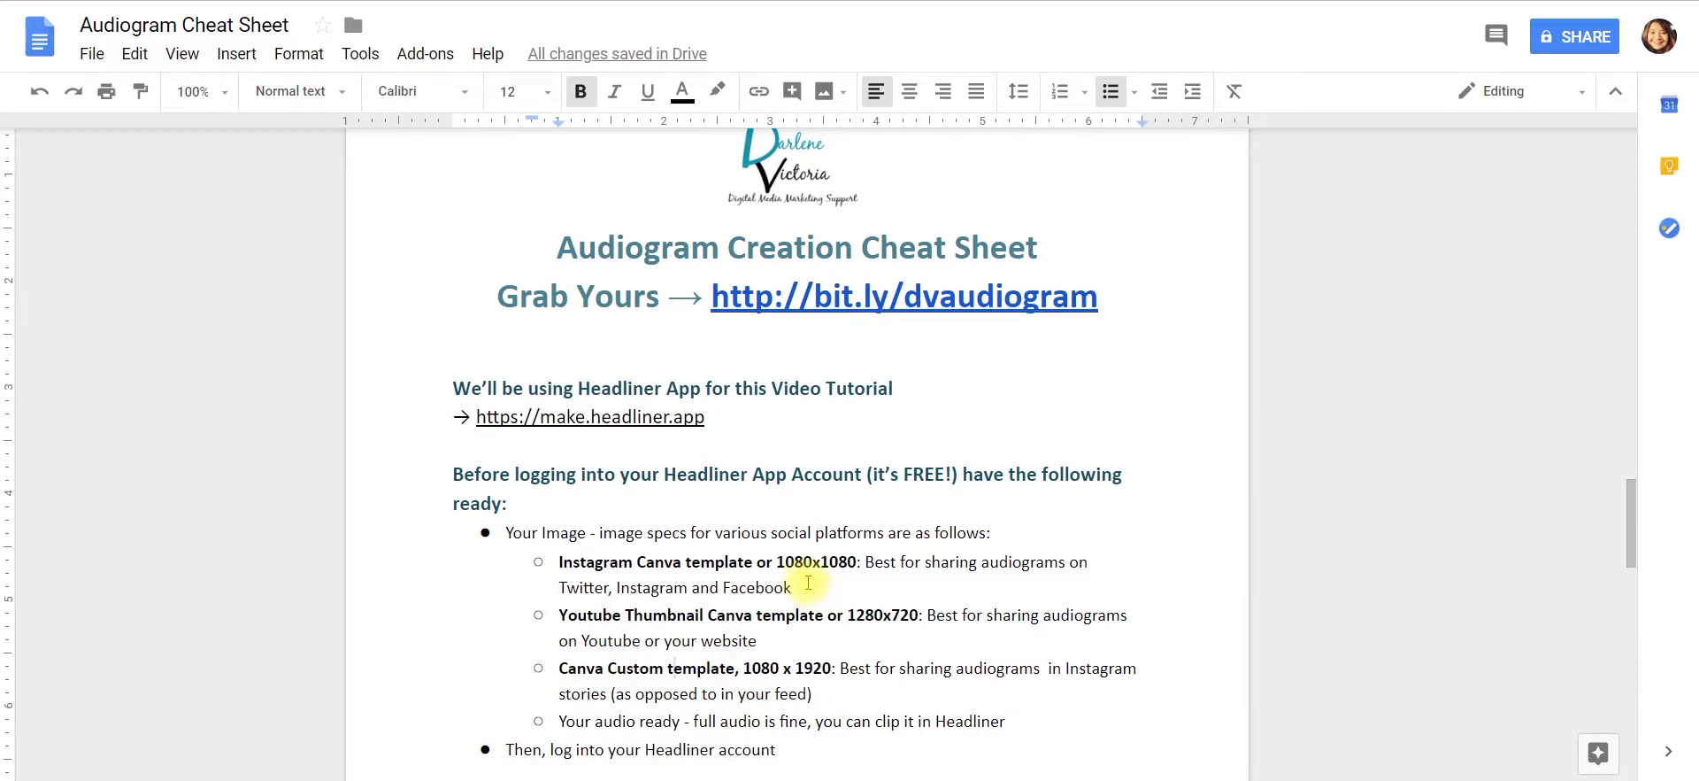
scroll(808, 583, "up", 6)
scroll(804, 580, "up", 5)
scroll(805, 580, "up", 2)
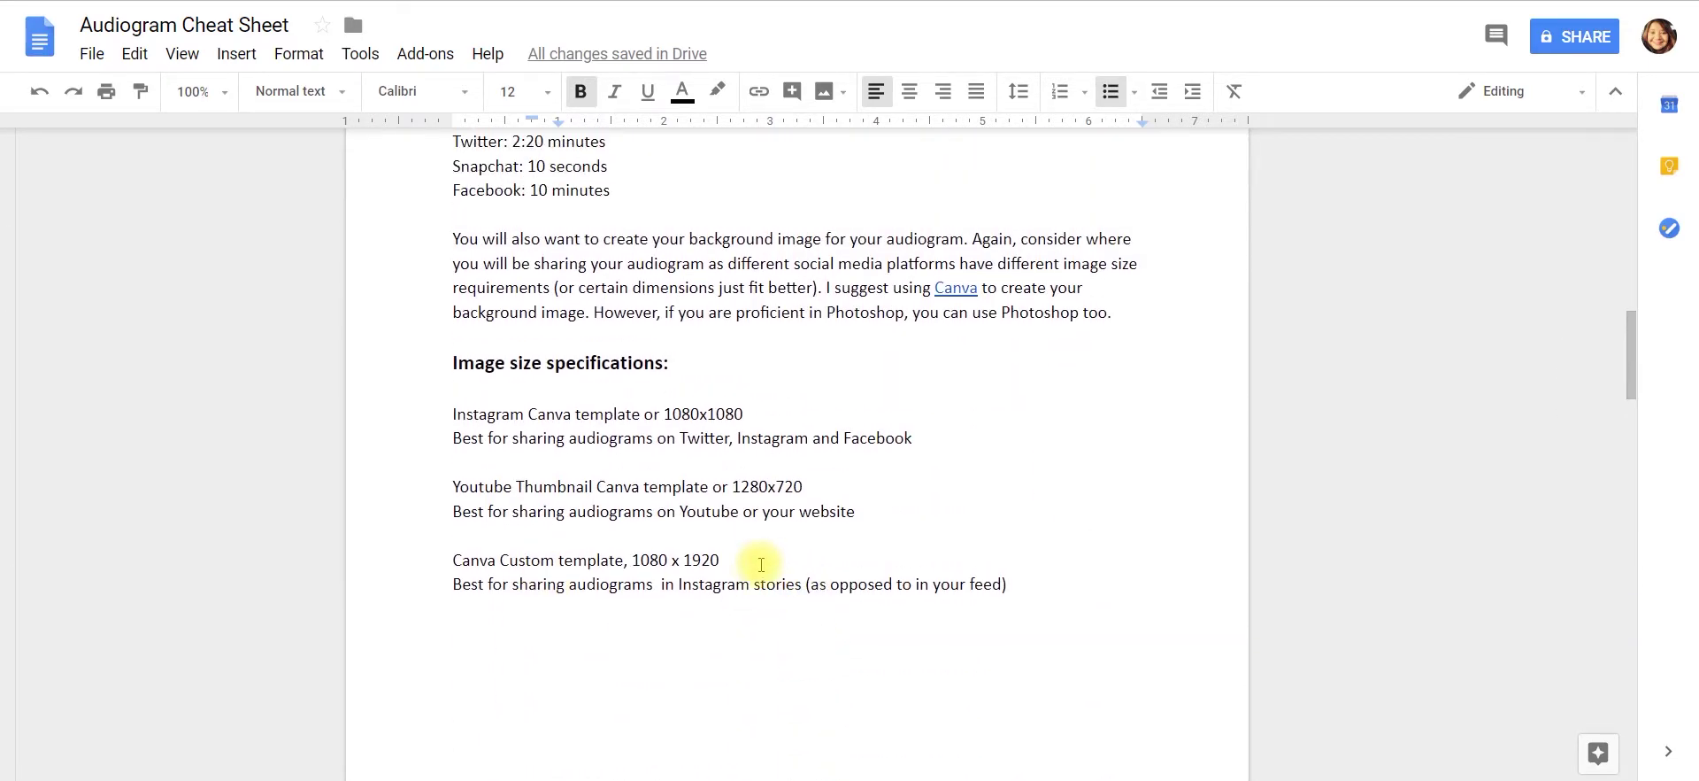
scroll(761, 564, "up", 1)
scroll(755, 569, "up", 2)
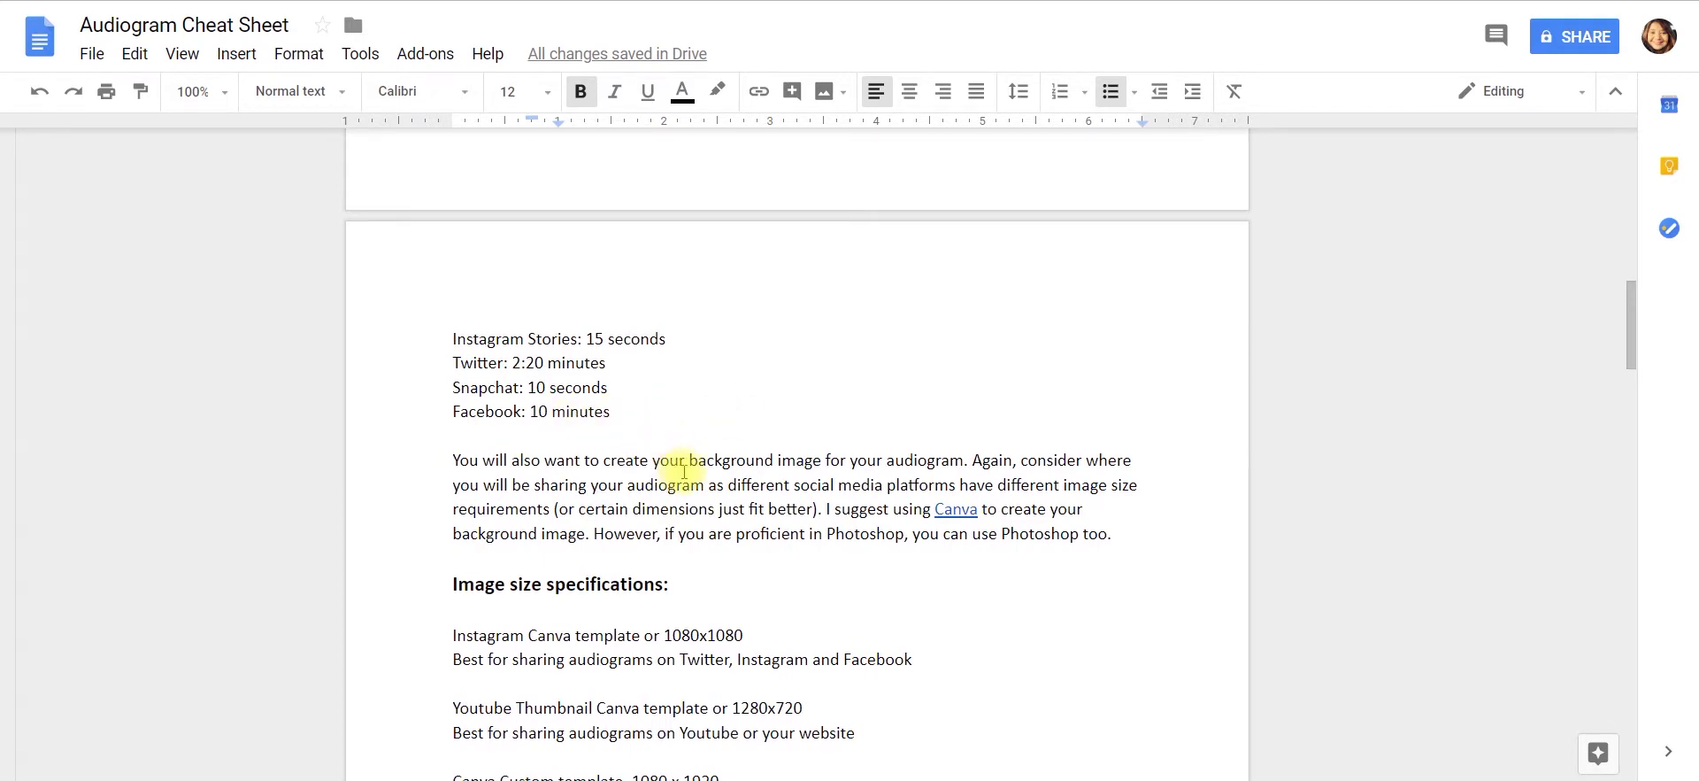
scroll(684, 471, "down", 1)
scroll(684, 472, "down", 1)
scroll(684, 471, "down", 2)
scroll(685, 471, "down", 1)
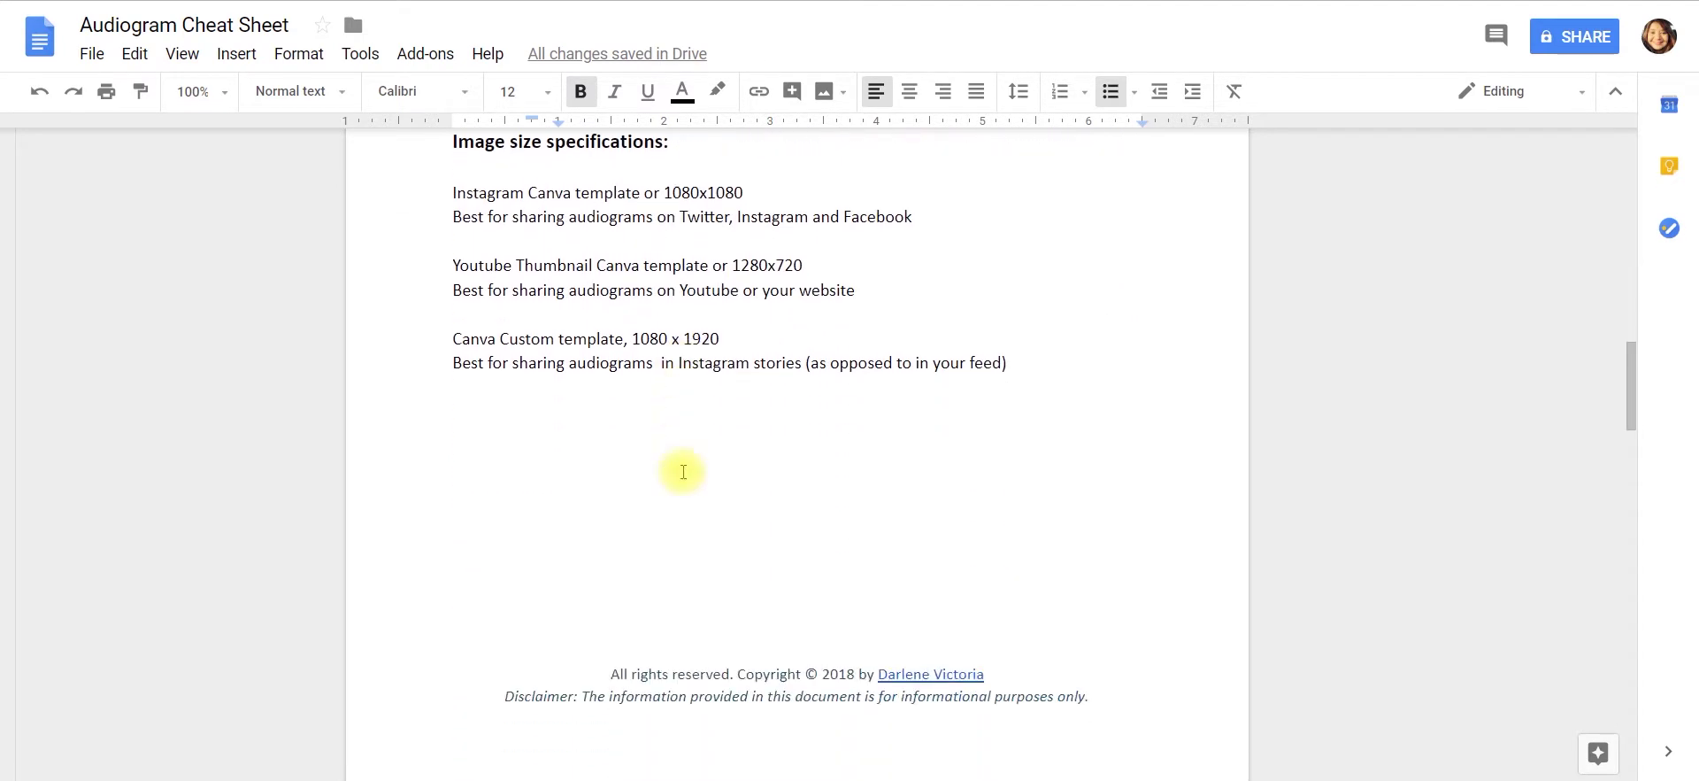
scroll(683, 472, "down", 3)
scroll(683, 472, "down", 2)
scroll(684, 471, "down", 3)
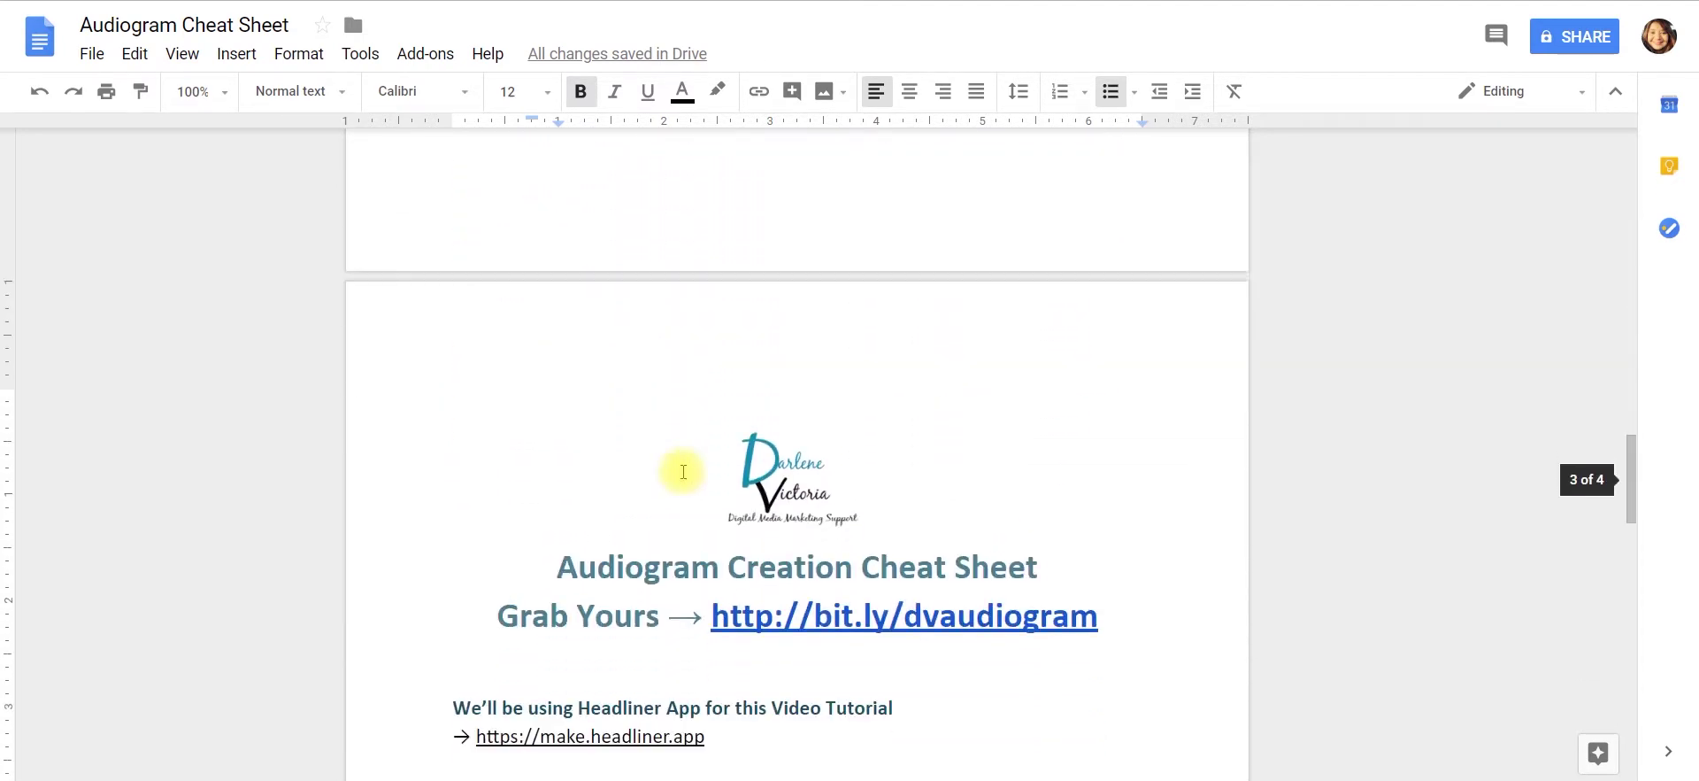
scroll(683, 472, "down", 2)
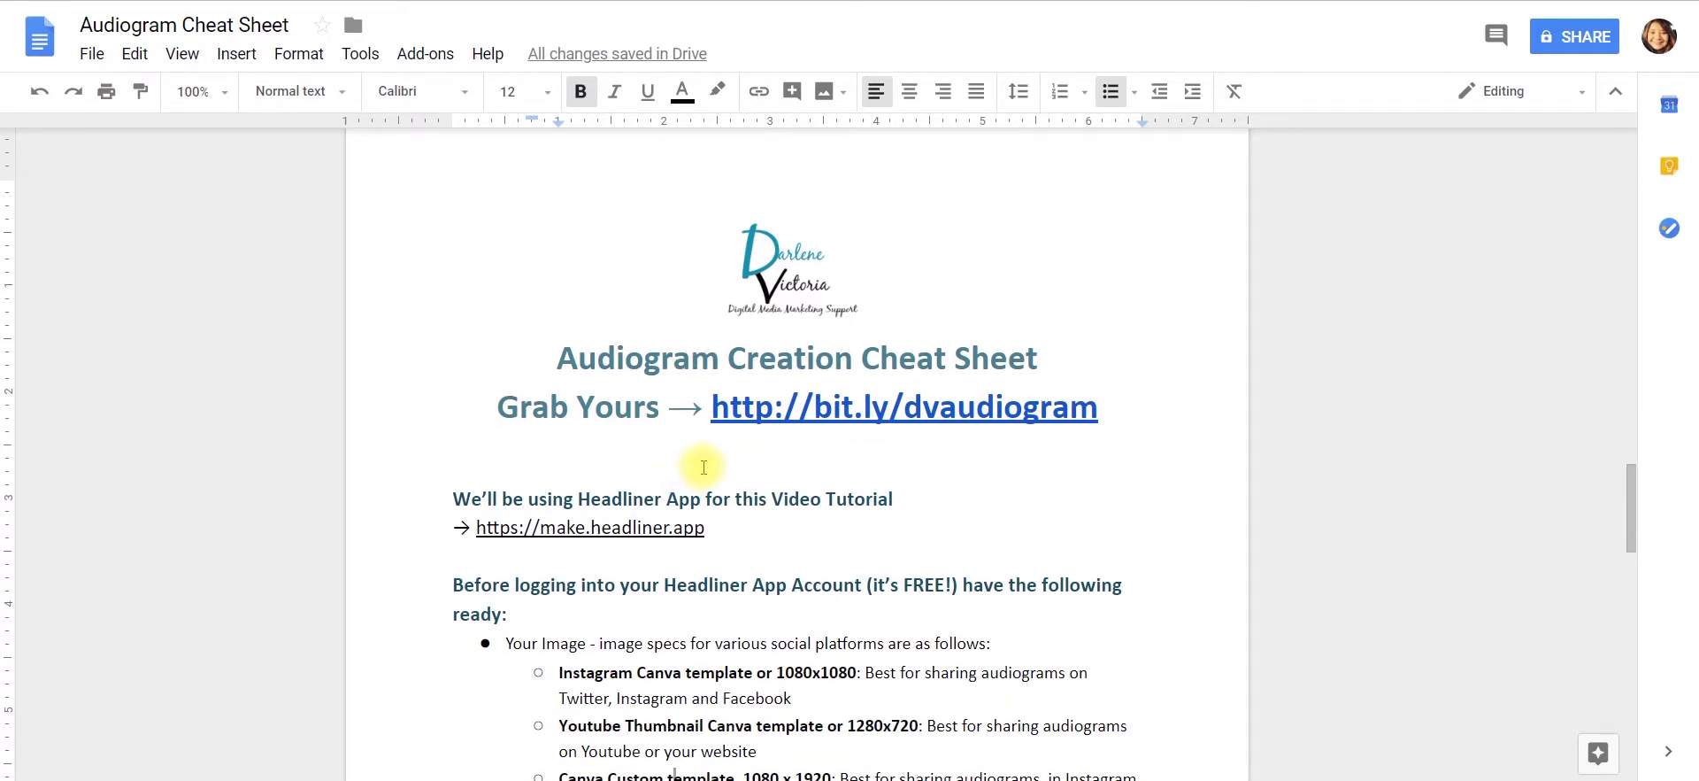
scroll(701, 458, "down", 1)
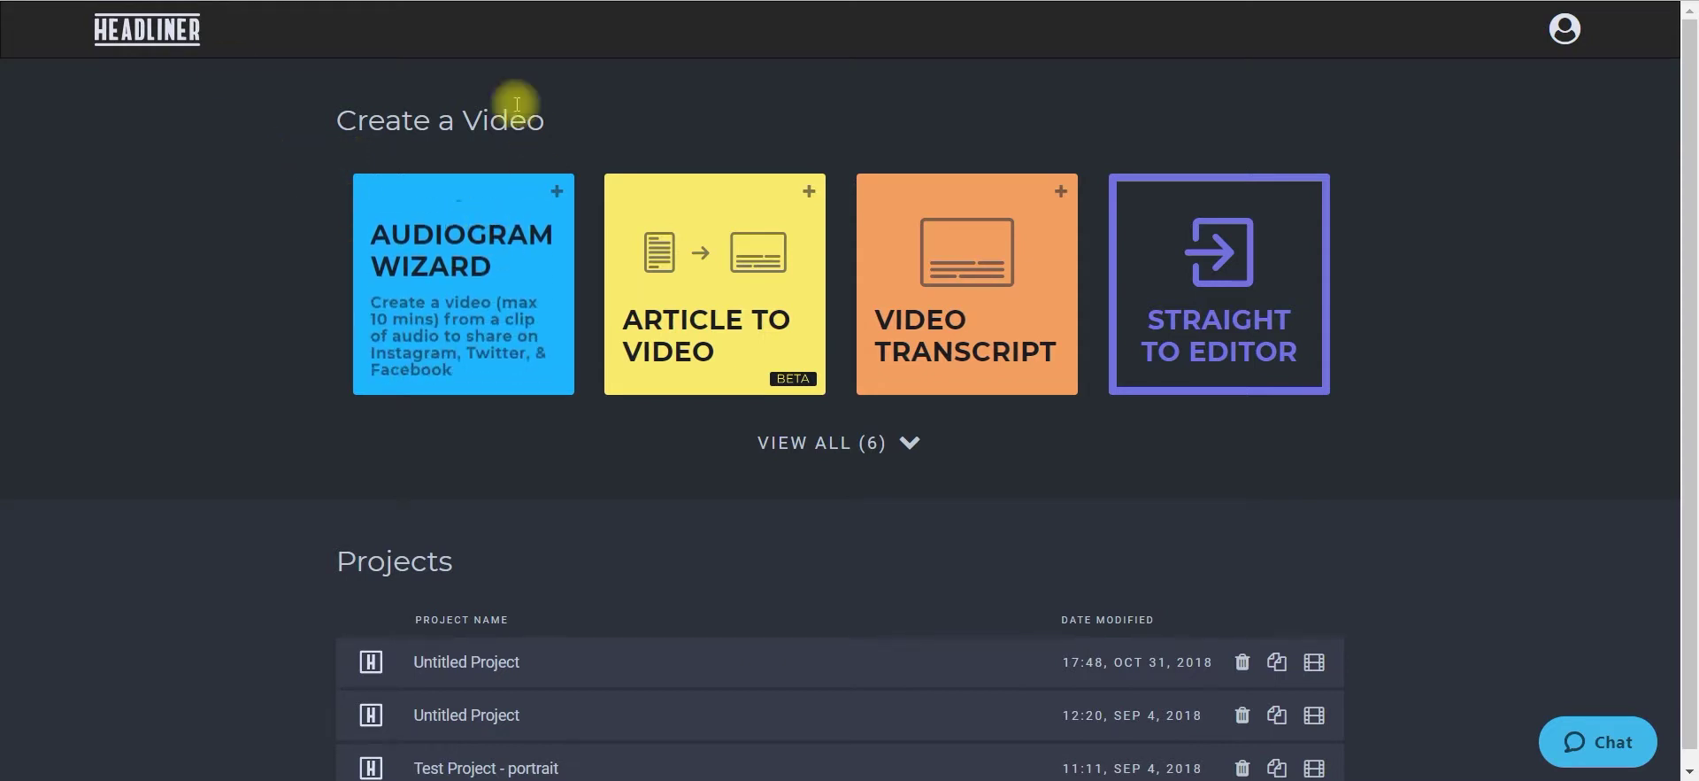
Start an Audiogram Wizard project with the InspiredPromo audio file and continue to clipping.
left_click(449, 267)
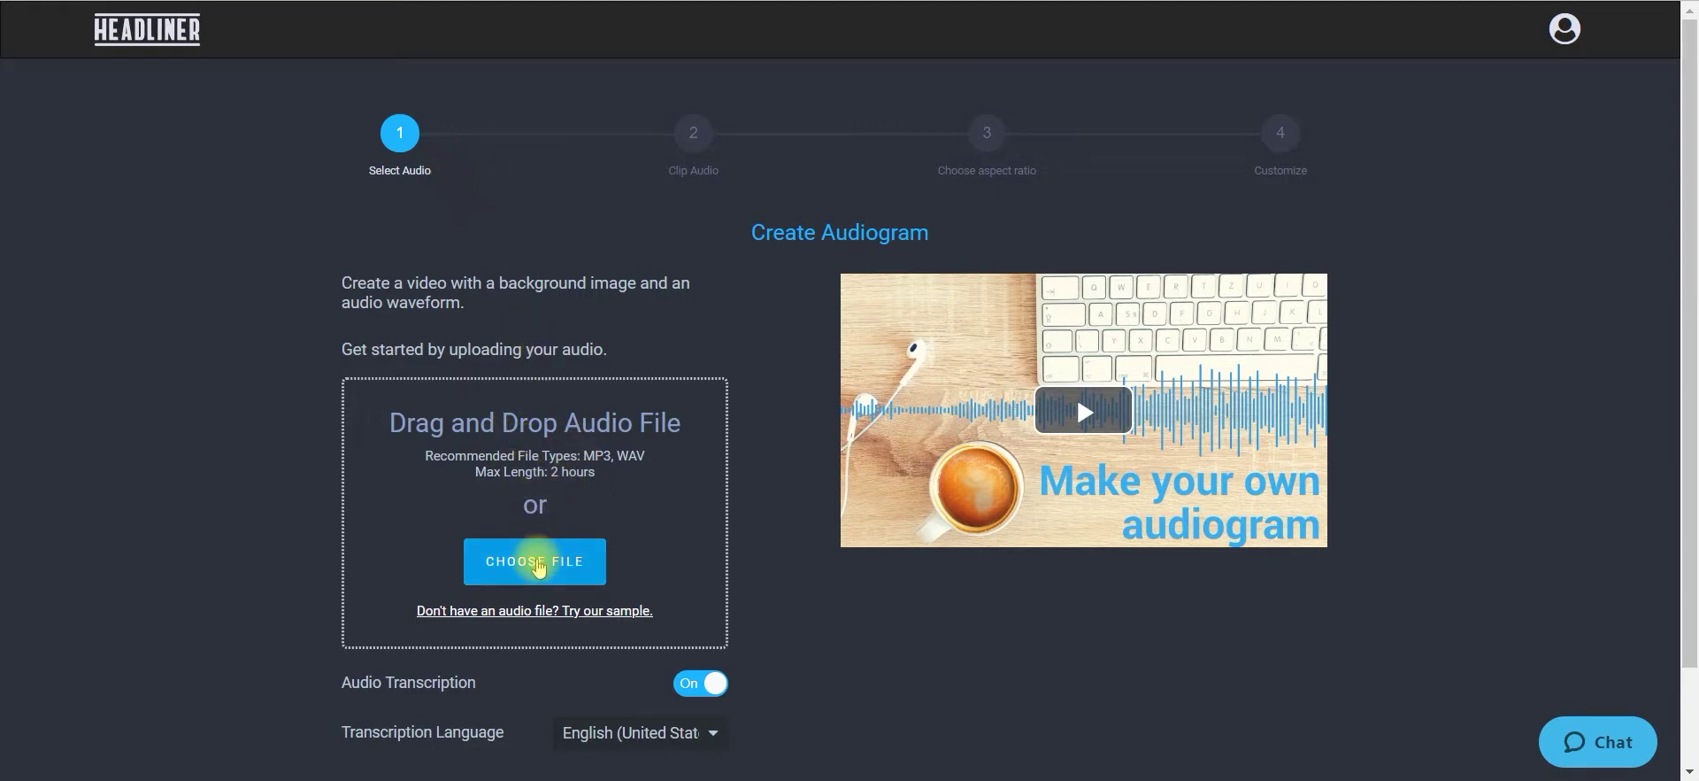
left_click(537, 567)
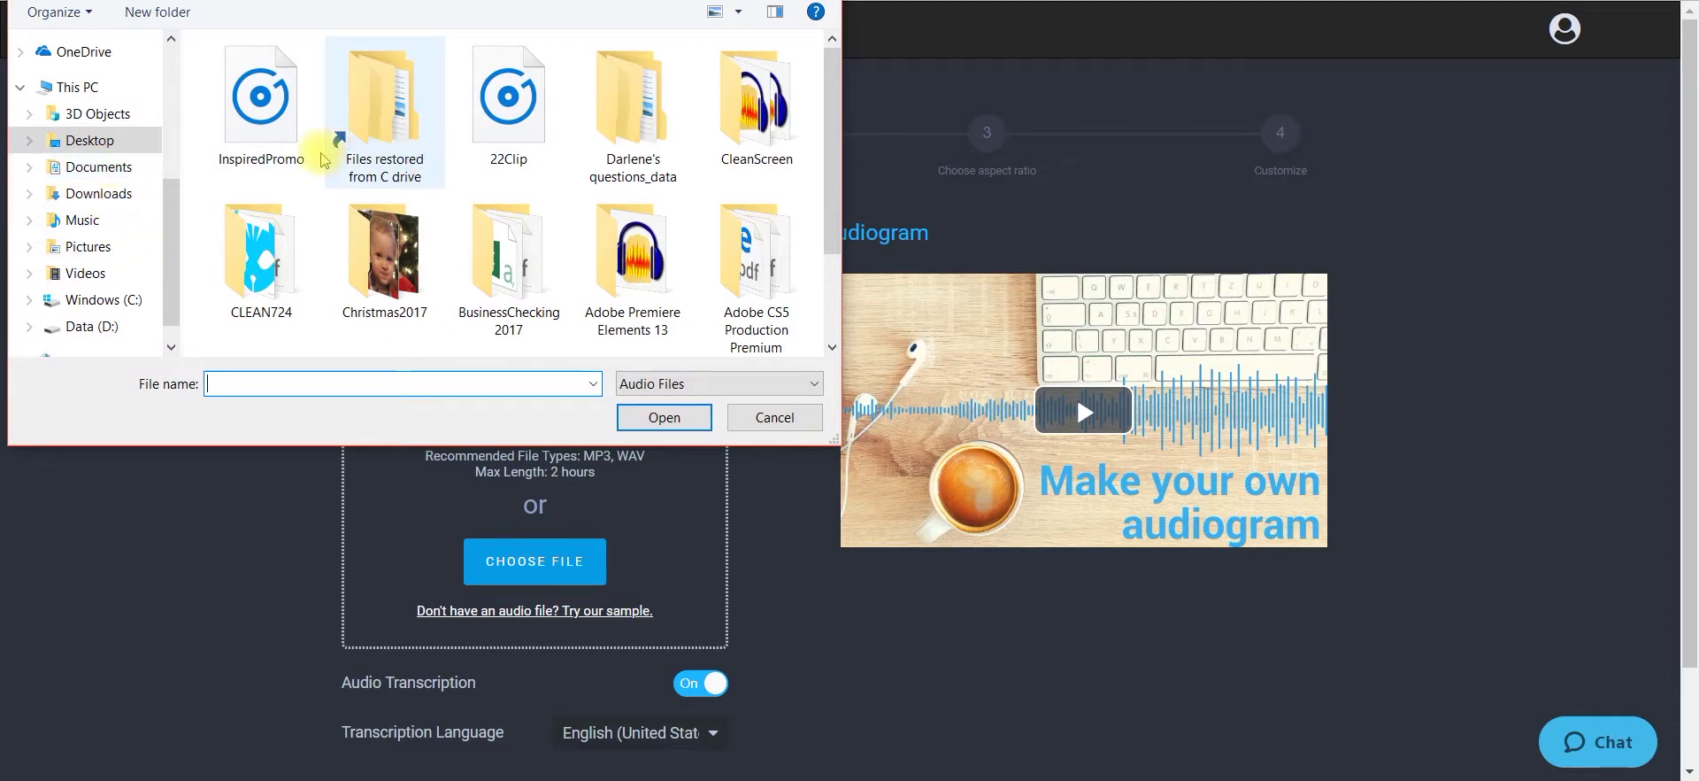
double_click(267, 148)
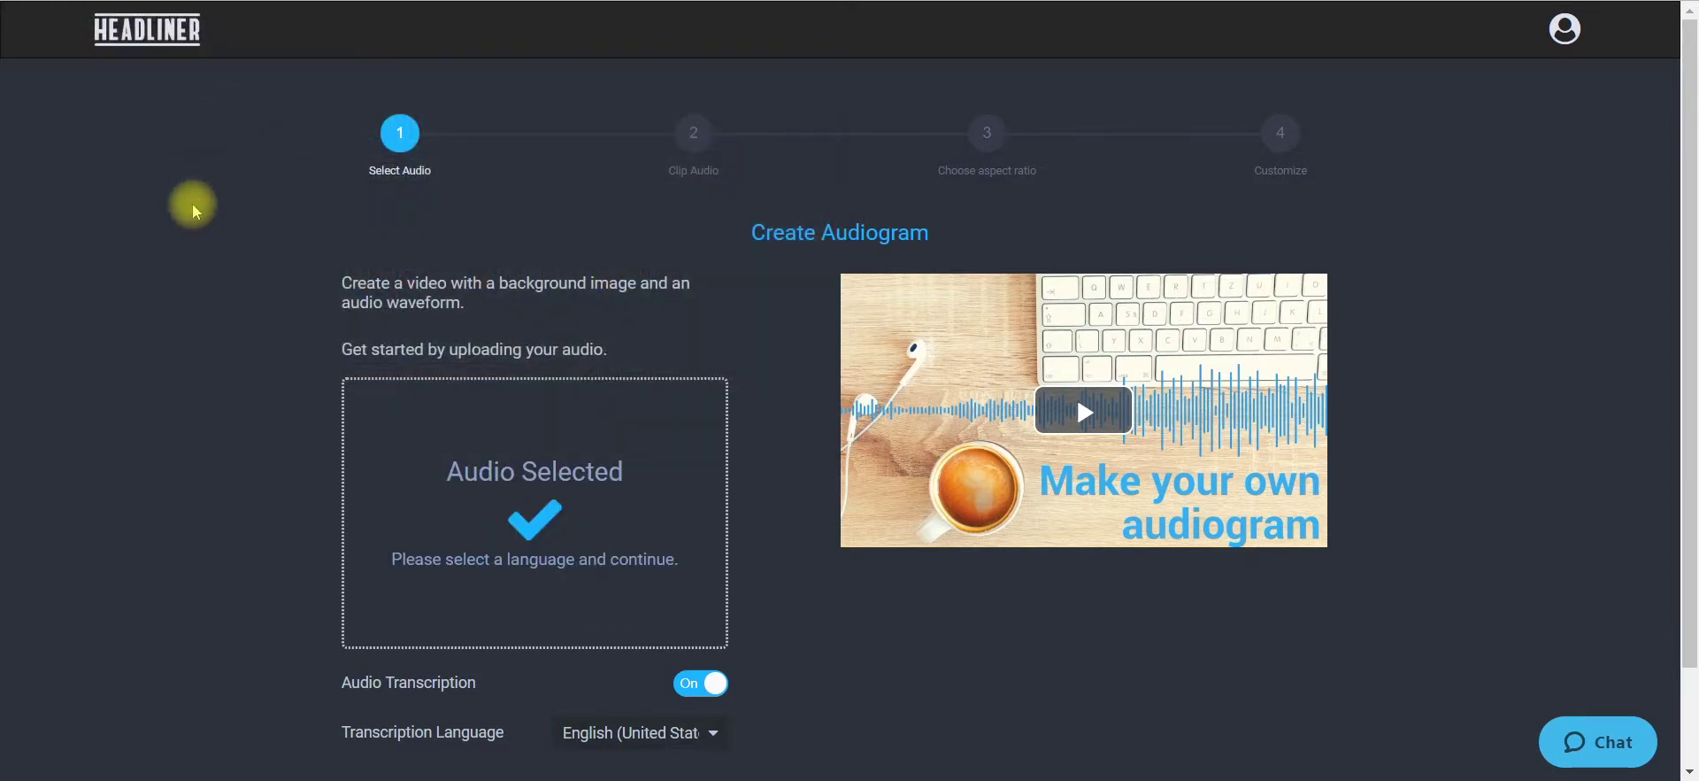
scroll(997, 332, "down", 1)
scroll(998, 332, "down", 2)
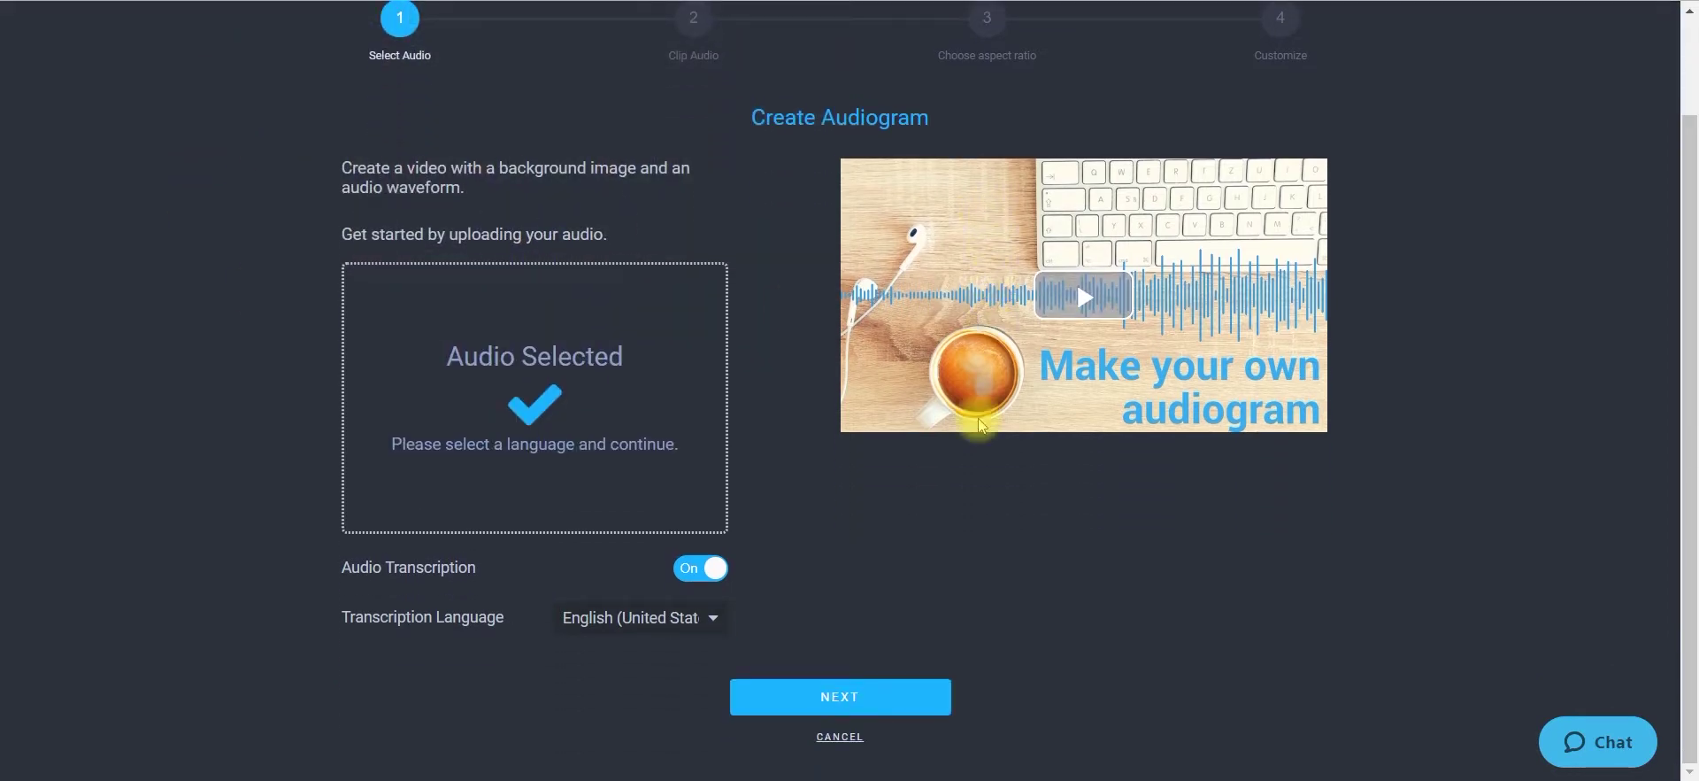
left_click(861, 693)
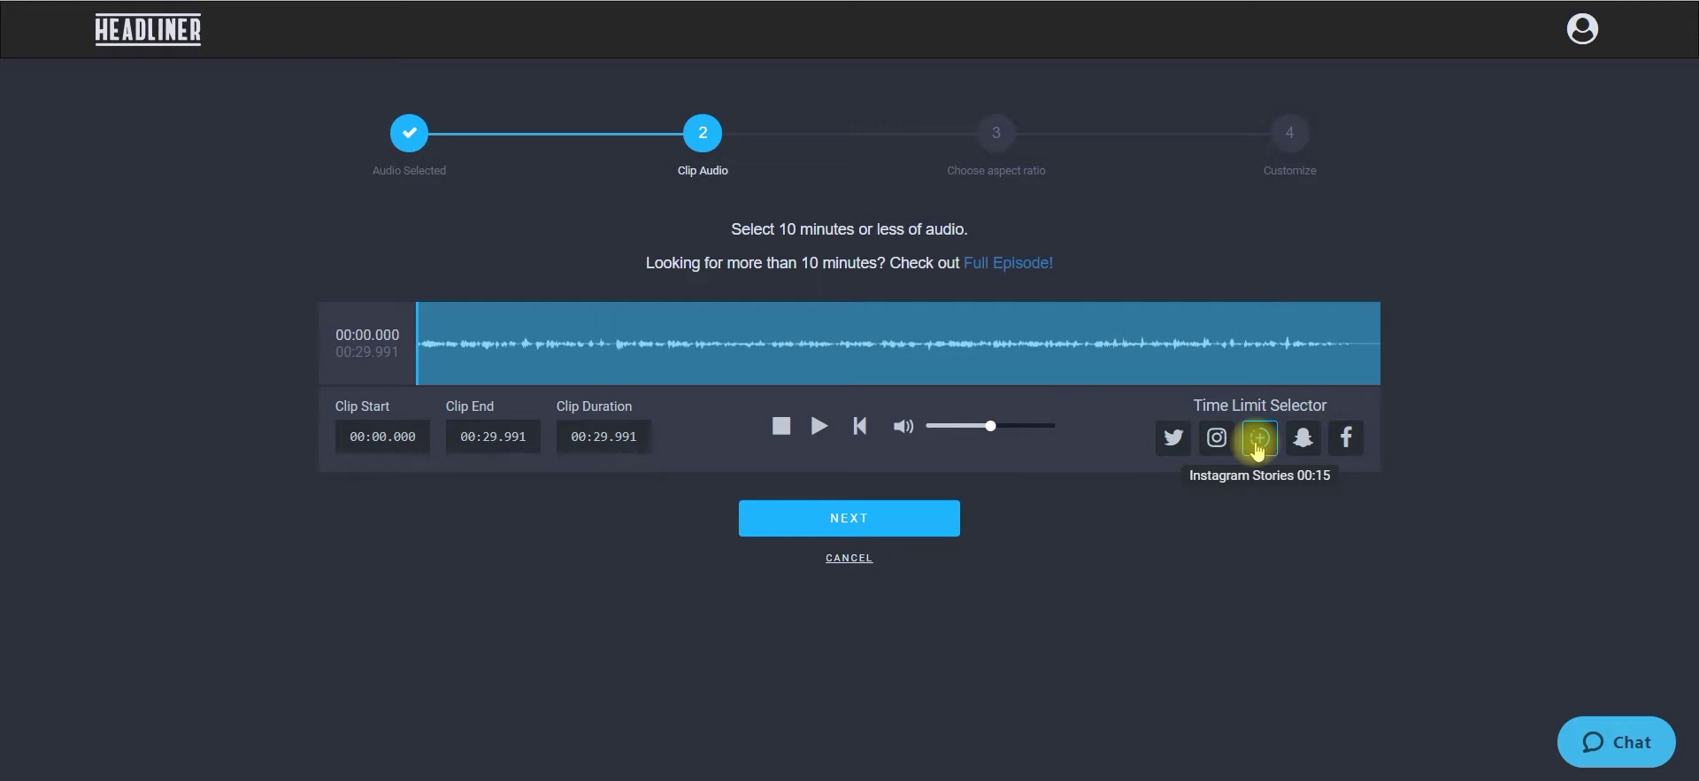
Limit the clip to Instagram Stories' 15 seconds, slide it to about 9.7 seconds, and preview.
left_click(1258, 442)
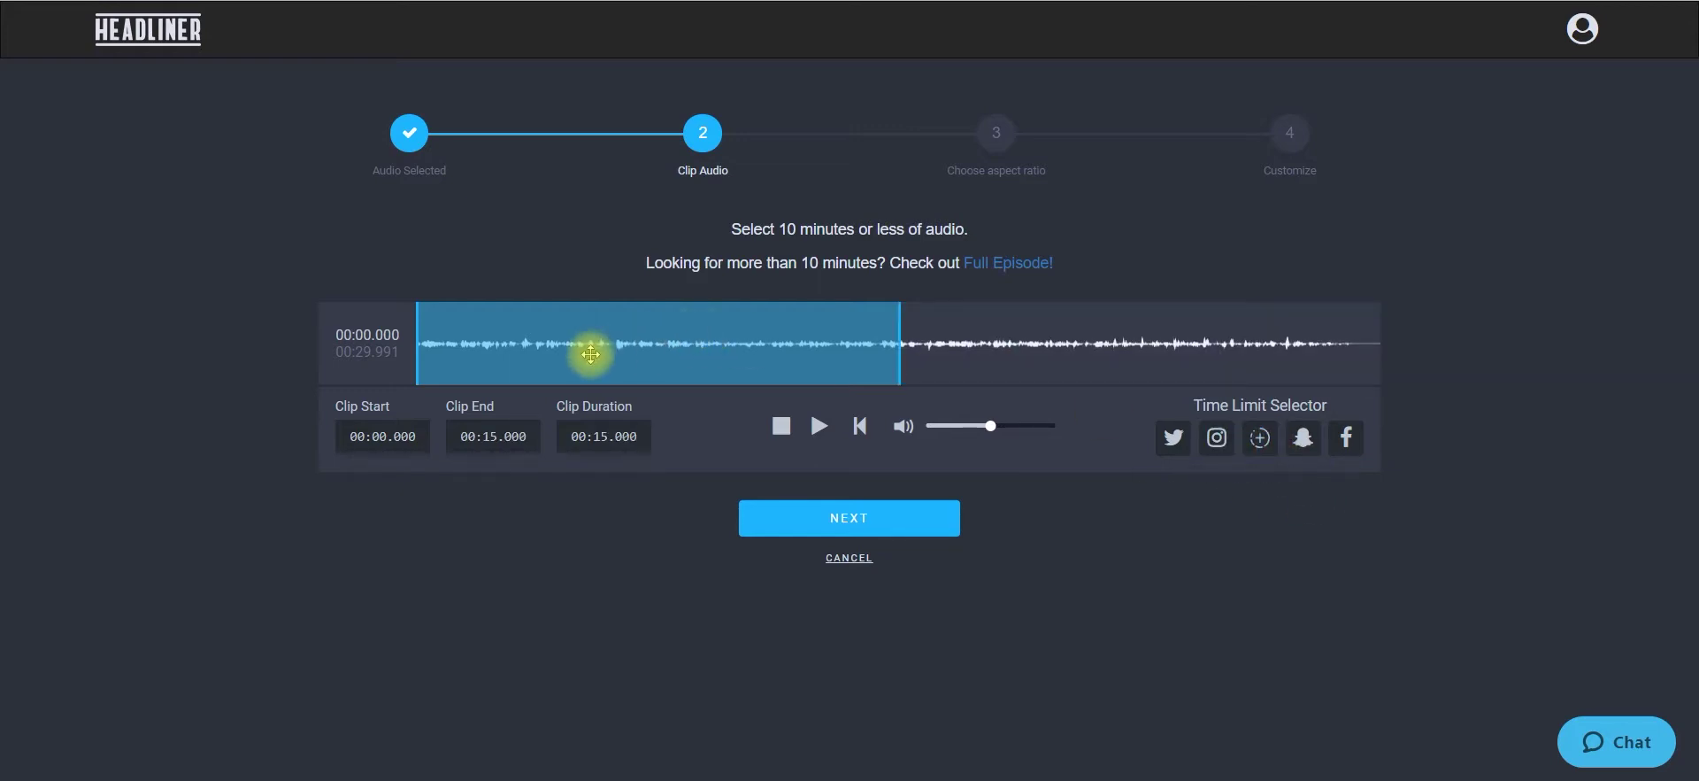
left_click_drag(590, 354, 588, 358)
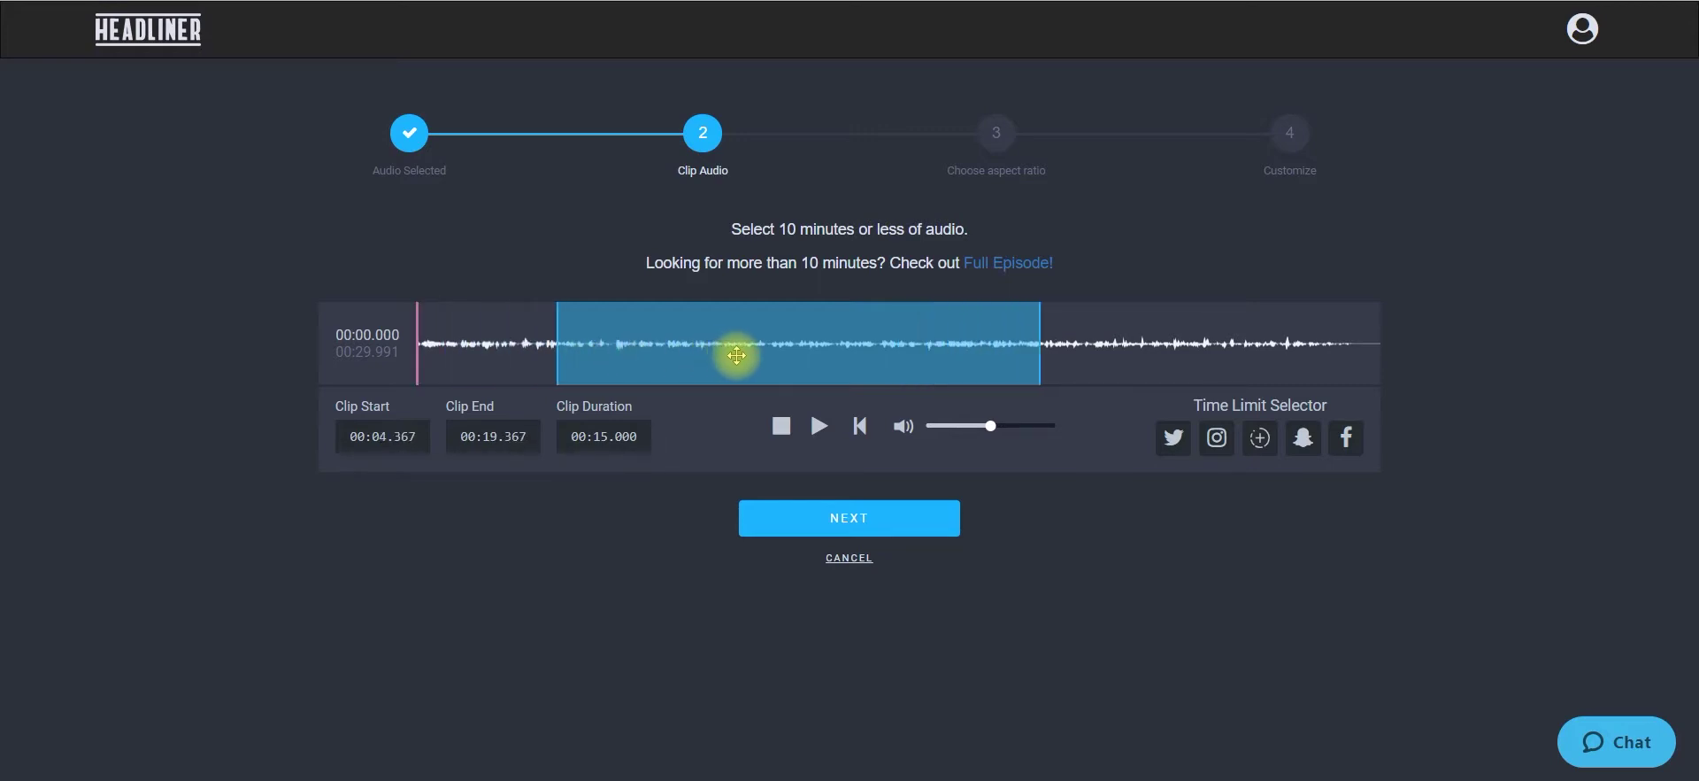
left_click(588, 357)
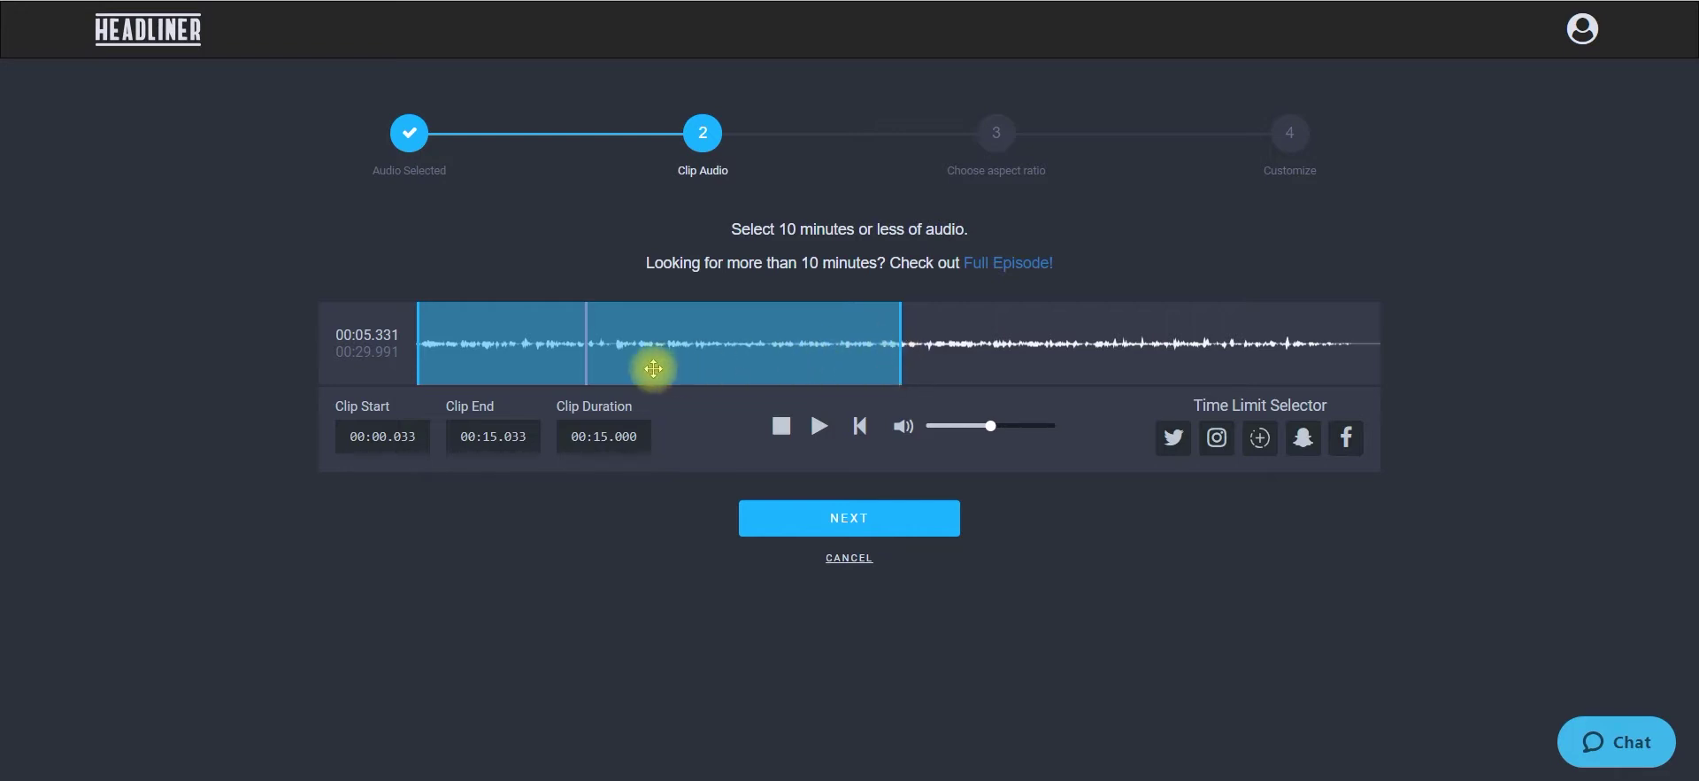
left_click_drag(653, 368, 950, 360)
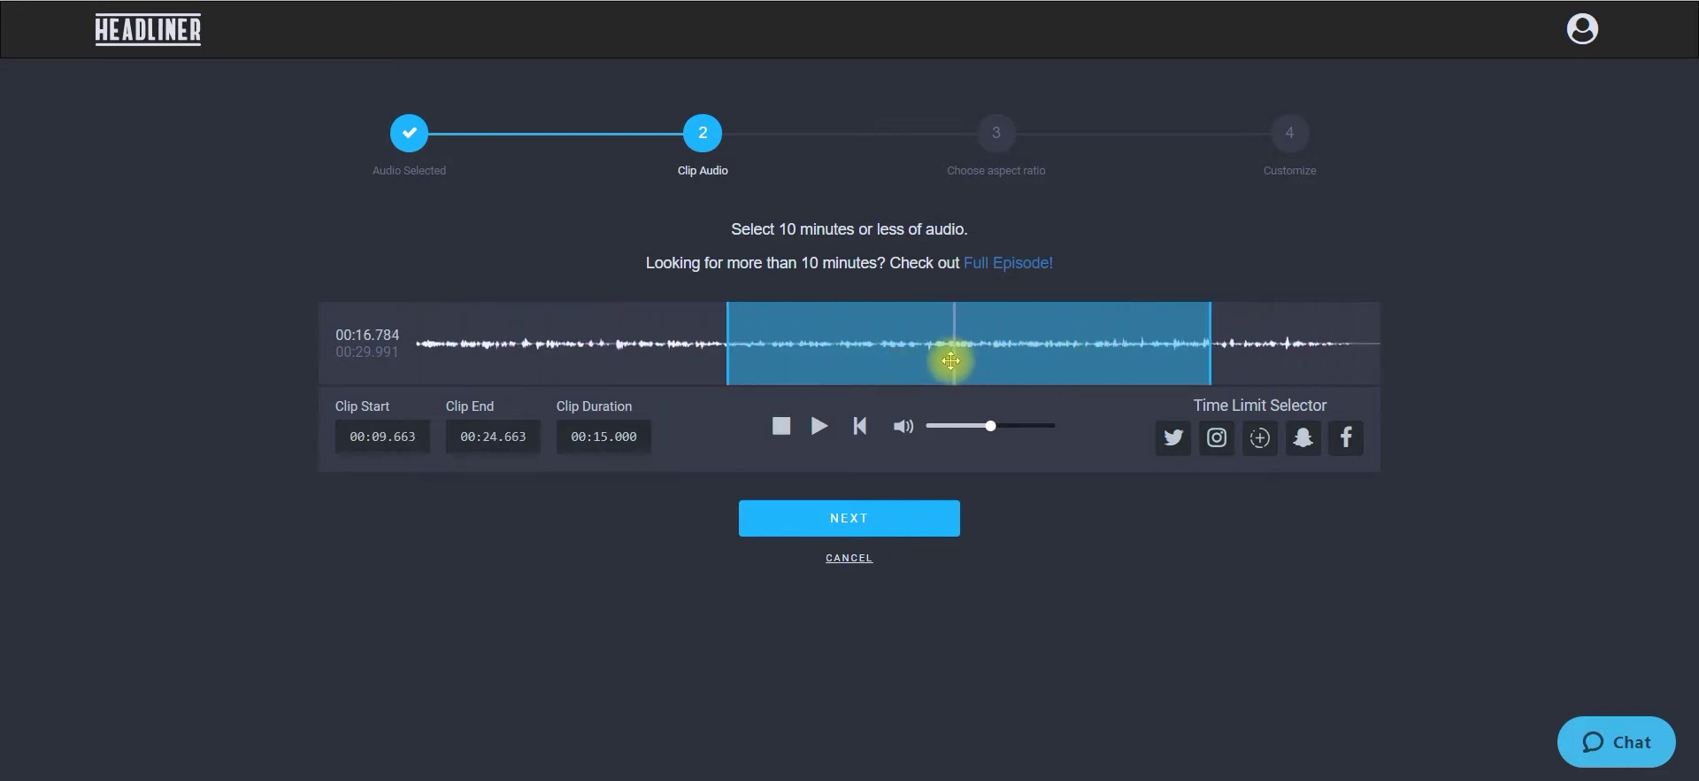
left_click(820, 426)
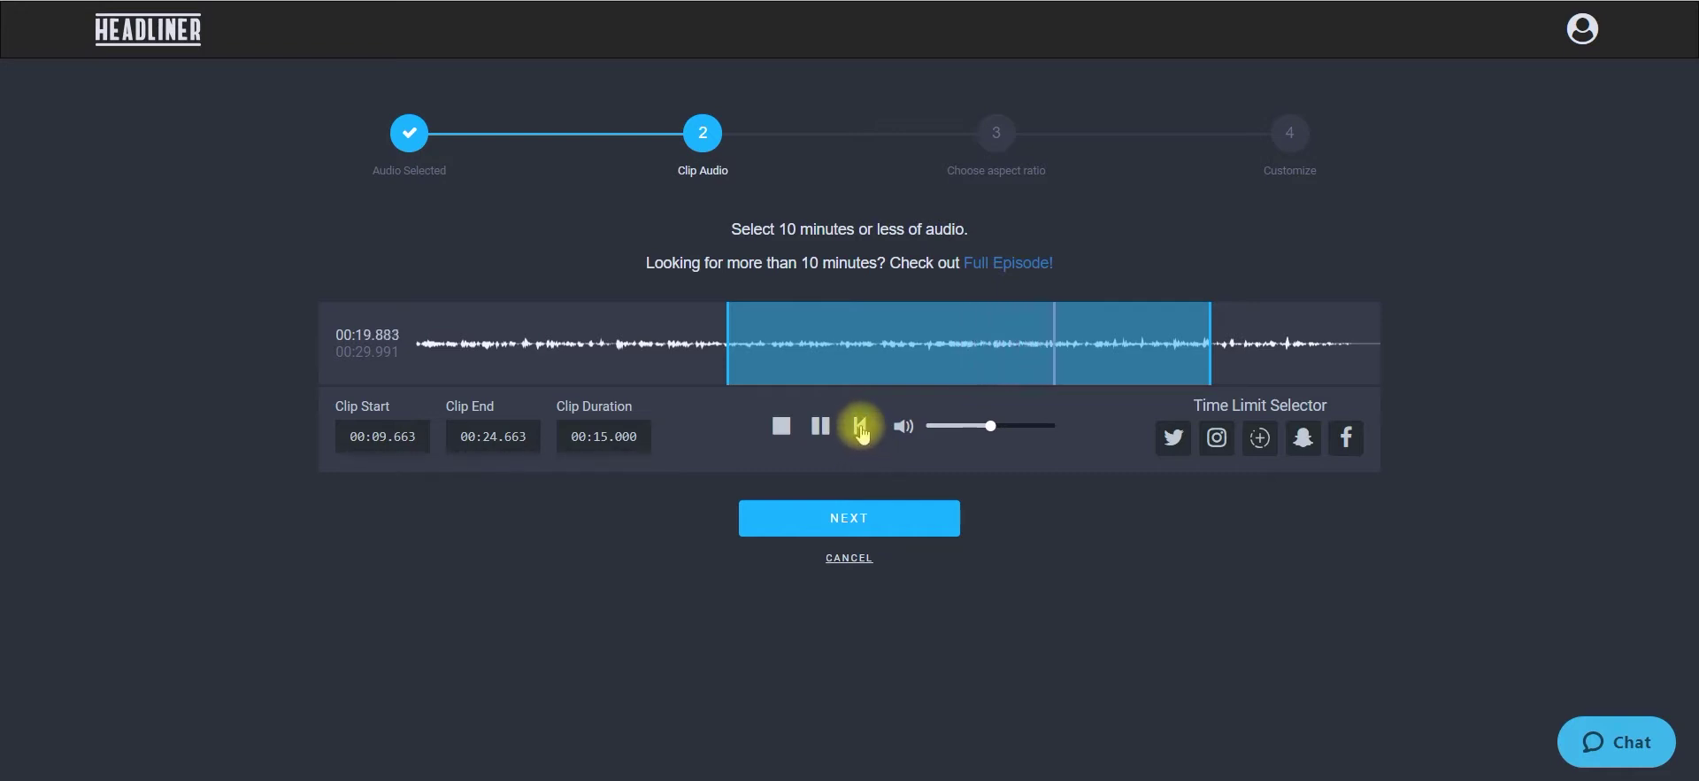
Try other clip positions, then move the 15-second clip back to 0:00–0:15.
left_click_drag(911, 360, 615, 365)
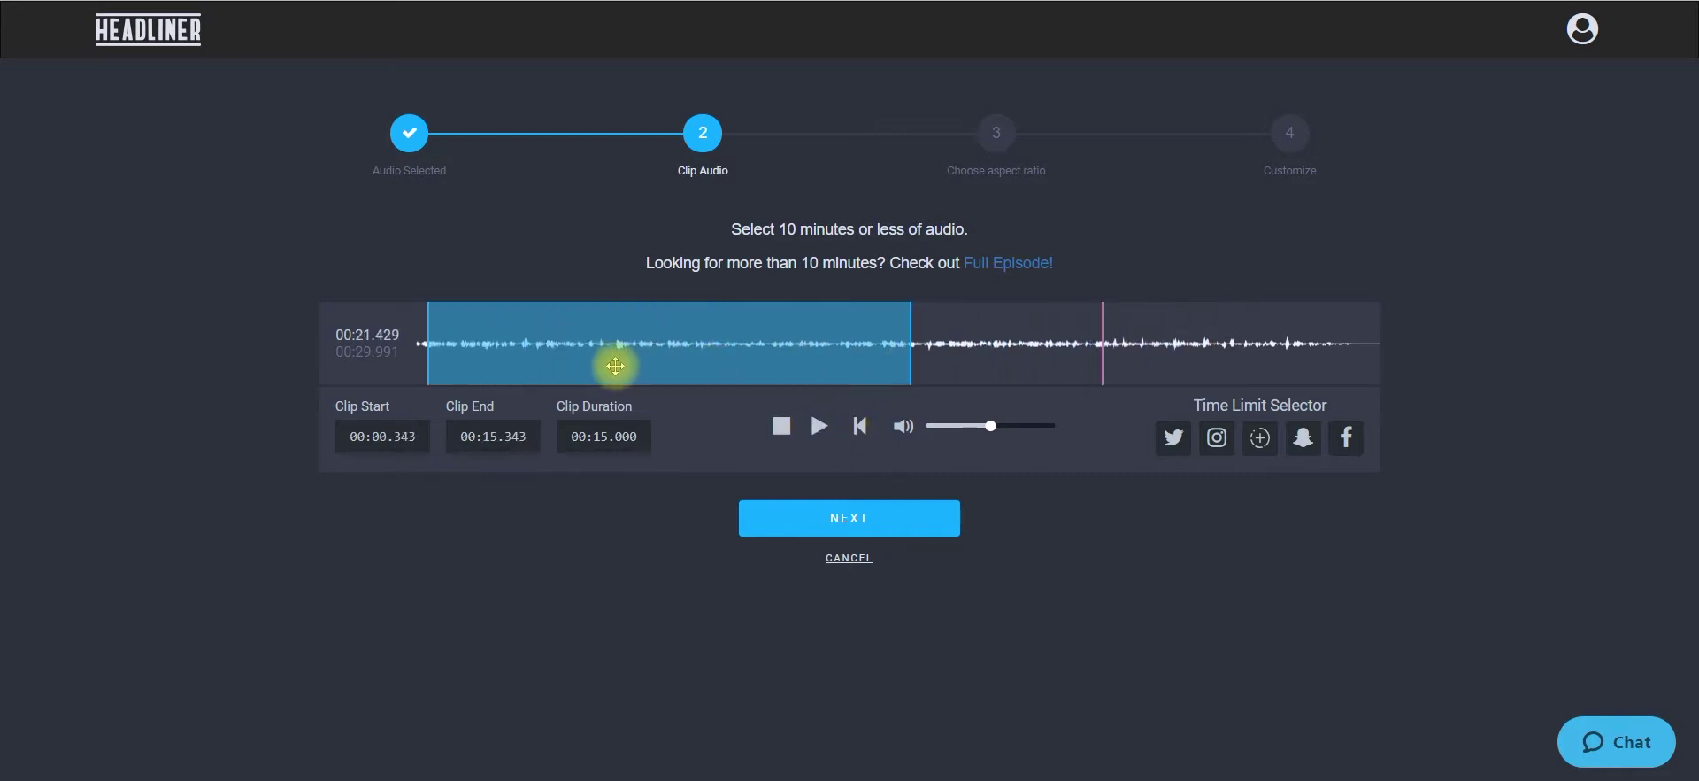
left_click(616, 366)
left_click_drag(717, 360, 651, 350)
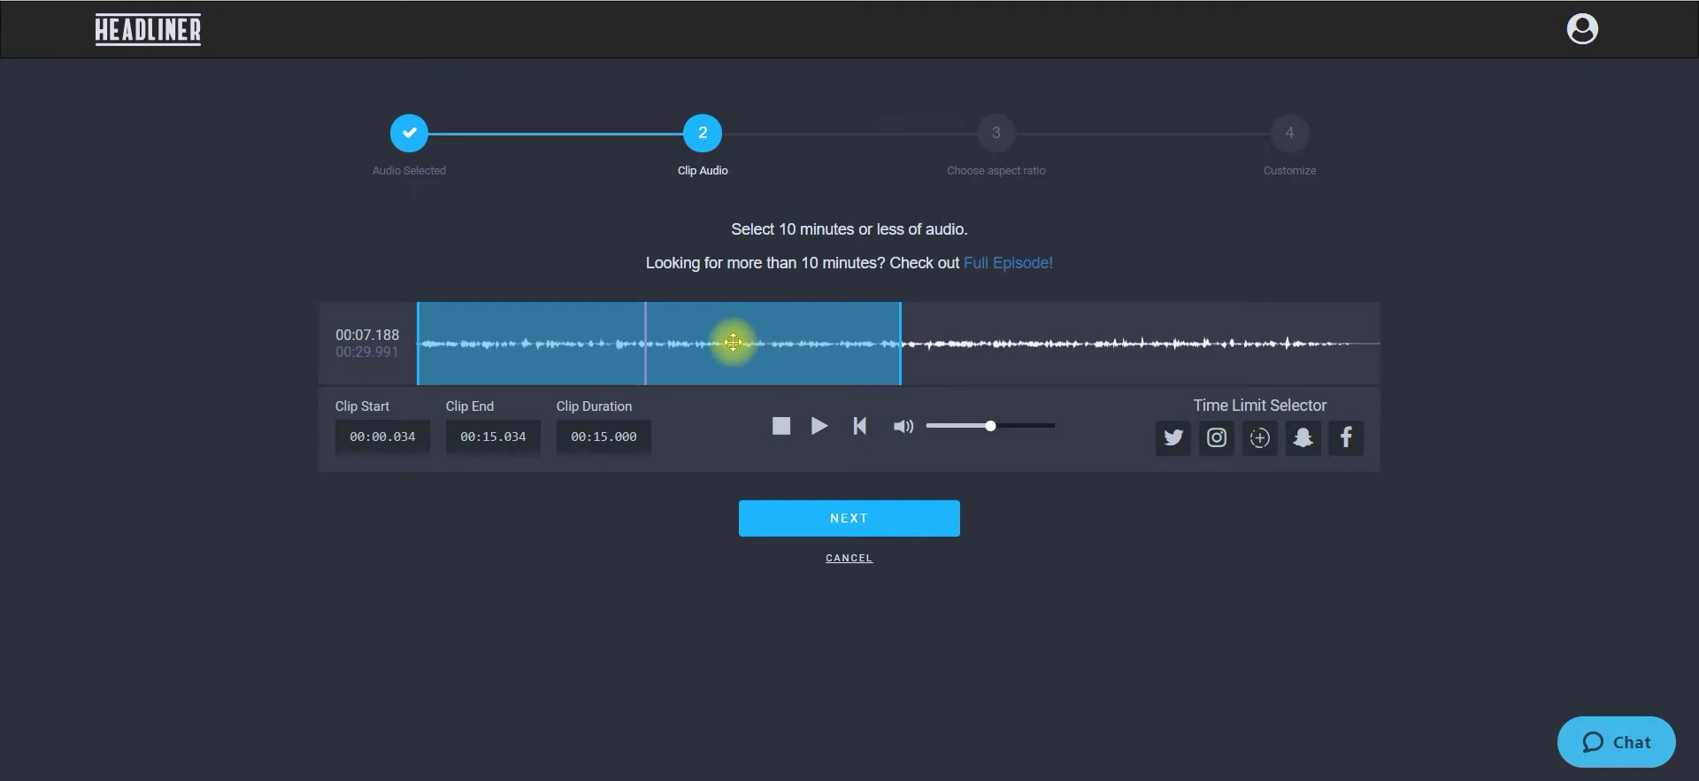
mouse_move(734, 344)
left_mouse_down()
mouse_move(1159, 352)
mouse_move(1040, 354)
left_mouse_up()
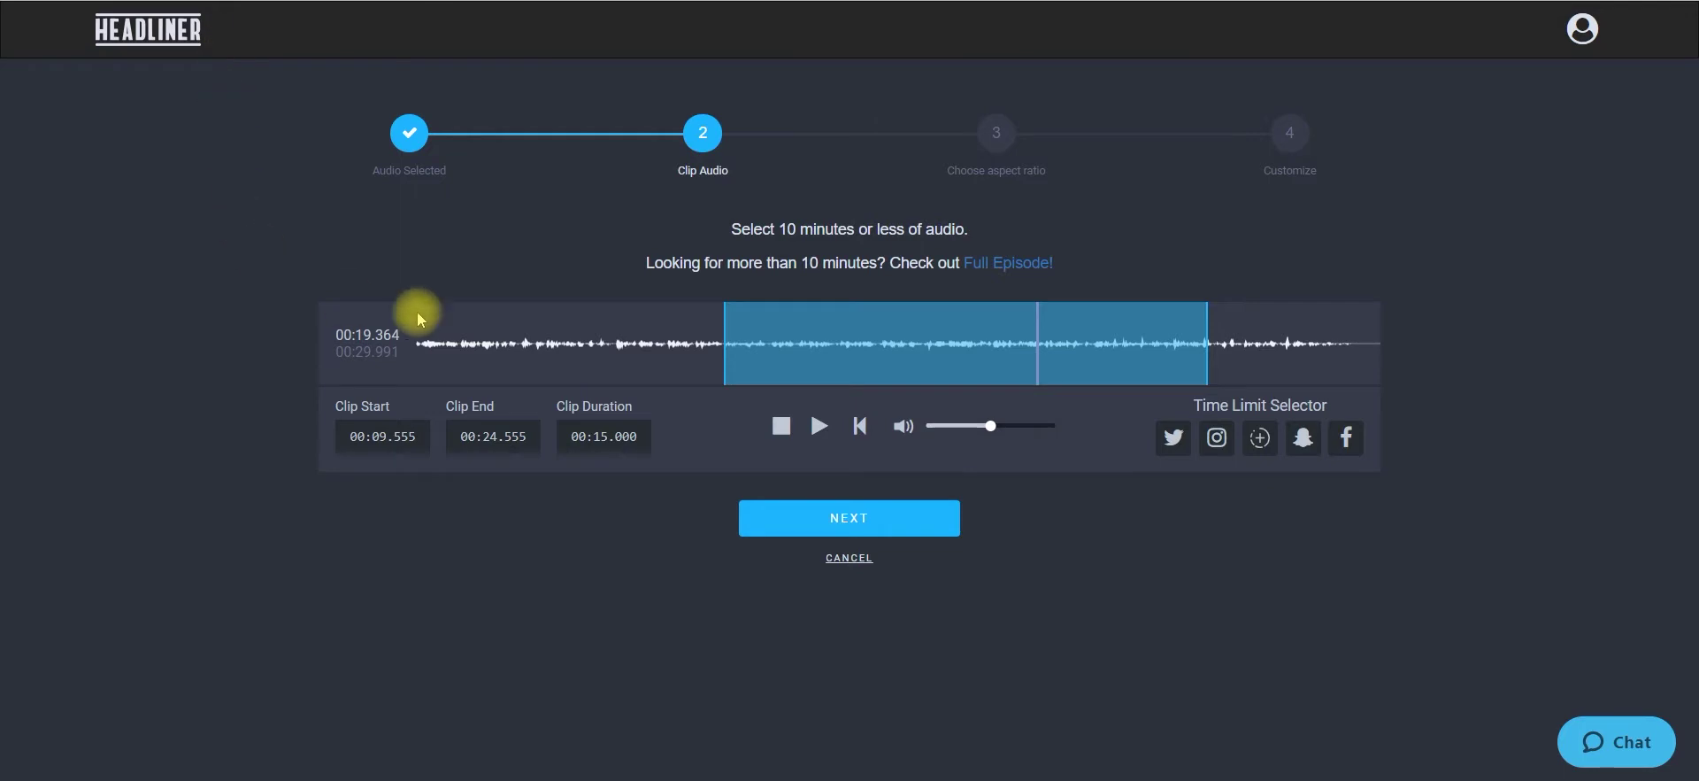
left_click_drag(776, 353, 392, 333)
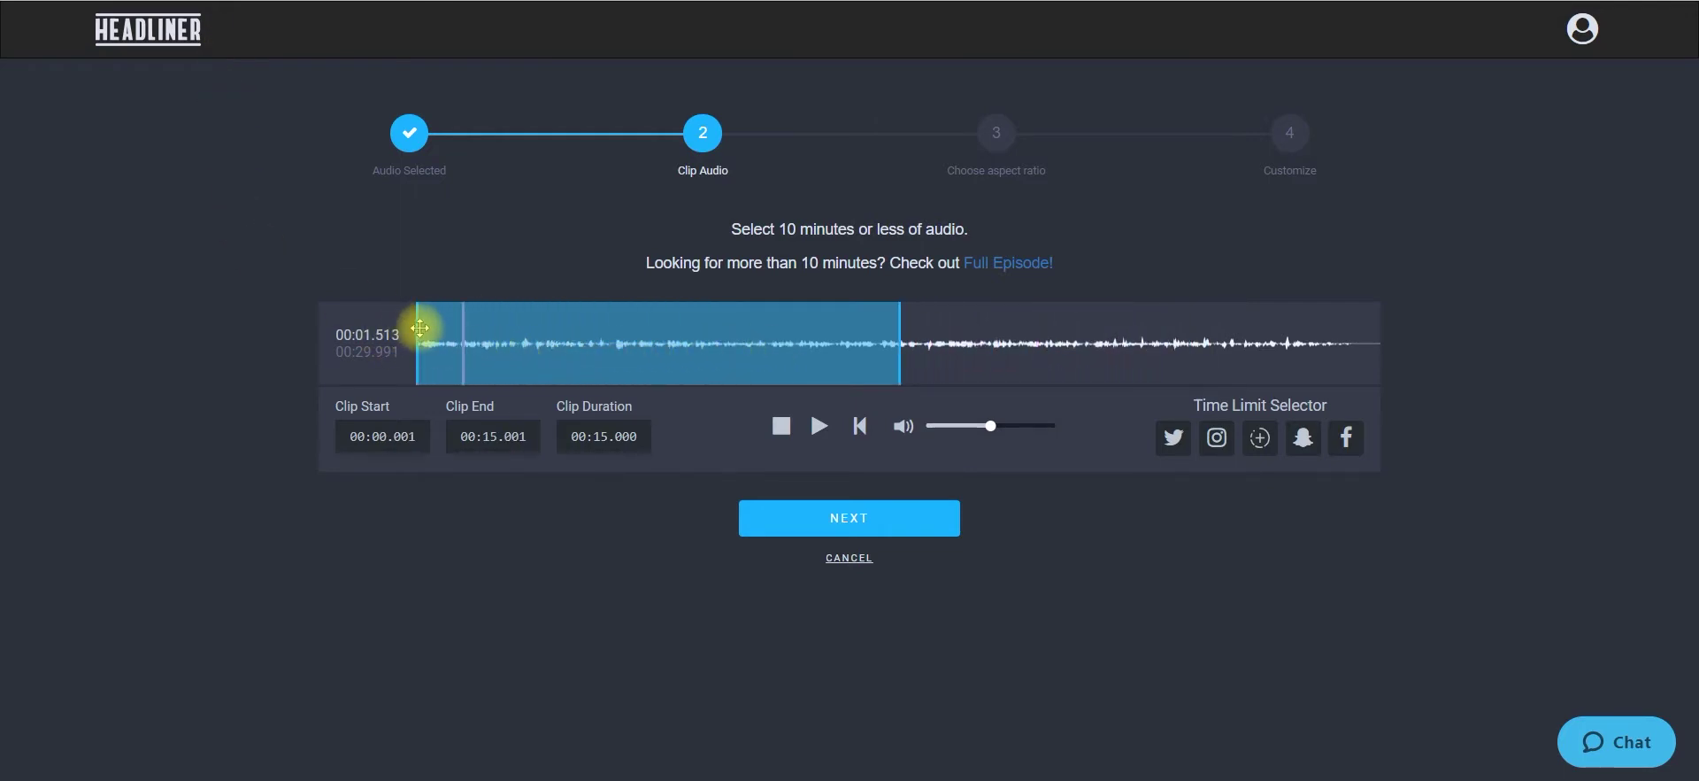
Trim the clip to about 10.6 seconds, running roughly 3.2–13.8 seconds.
mouse_move(419, 327)
left_mouse_down()
mouse_move(402, 343)
mouse_move(971, 315)
mouse_move(751, 348)
mouse_move(425, 349)
mouse_move(547, 368)
mouse_move(472, 372)
mouse_move(557, 372)
left_mouse_up()
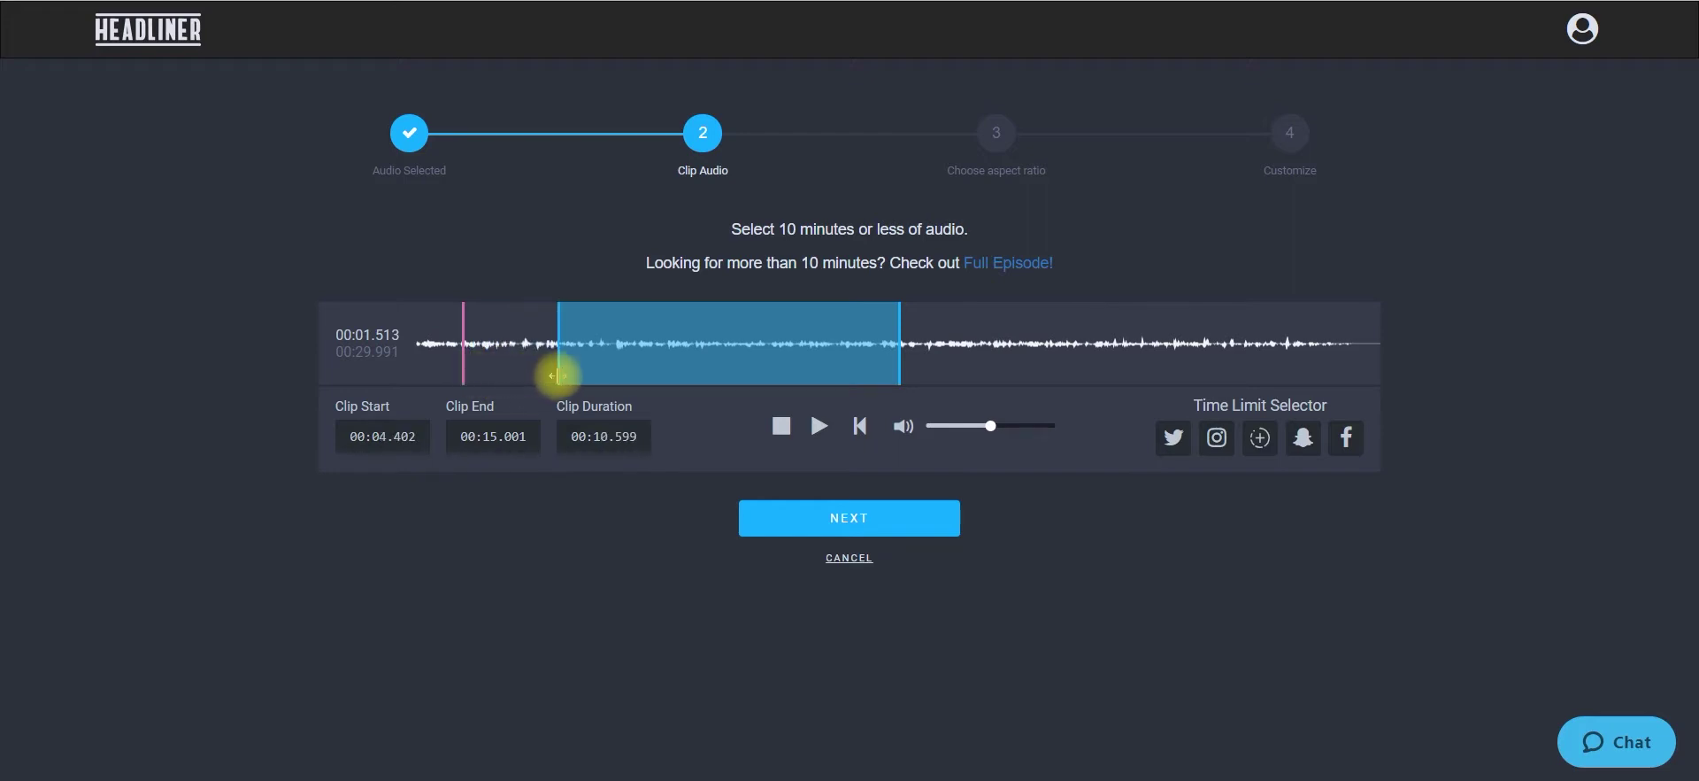
left_click_drag(761, 355, 726, 354)
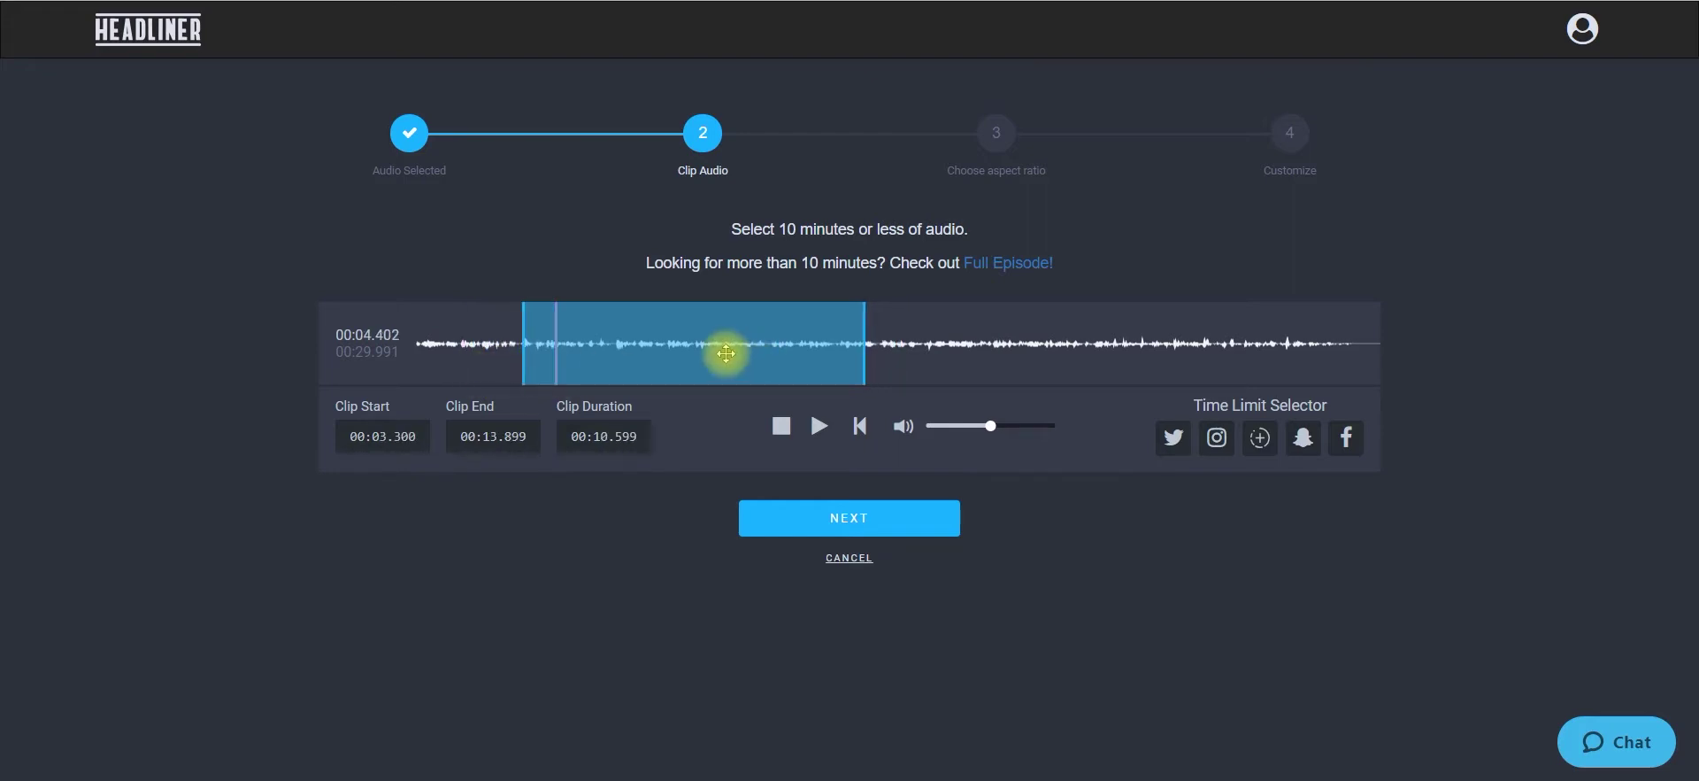
left_click(726, 353)
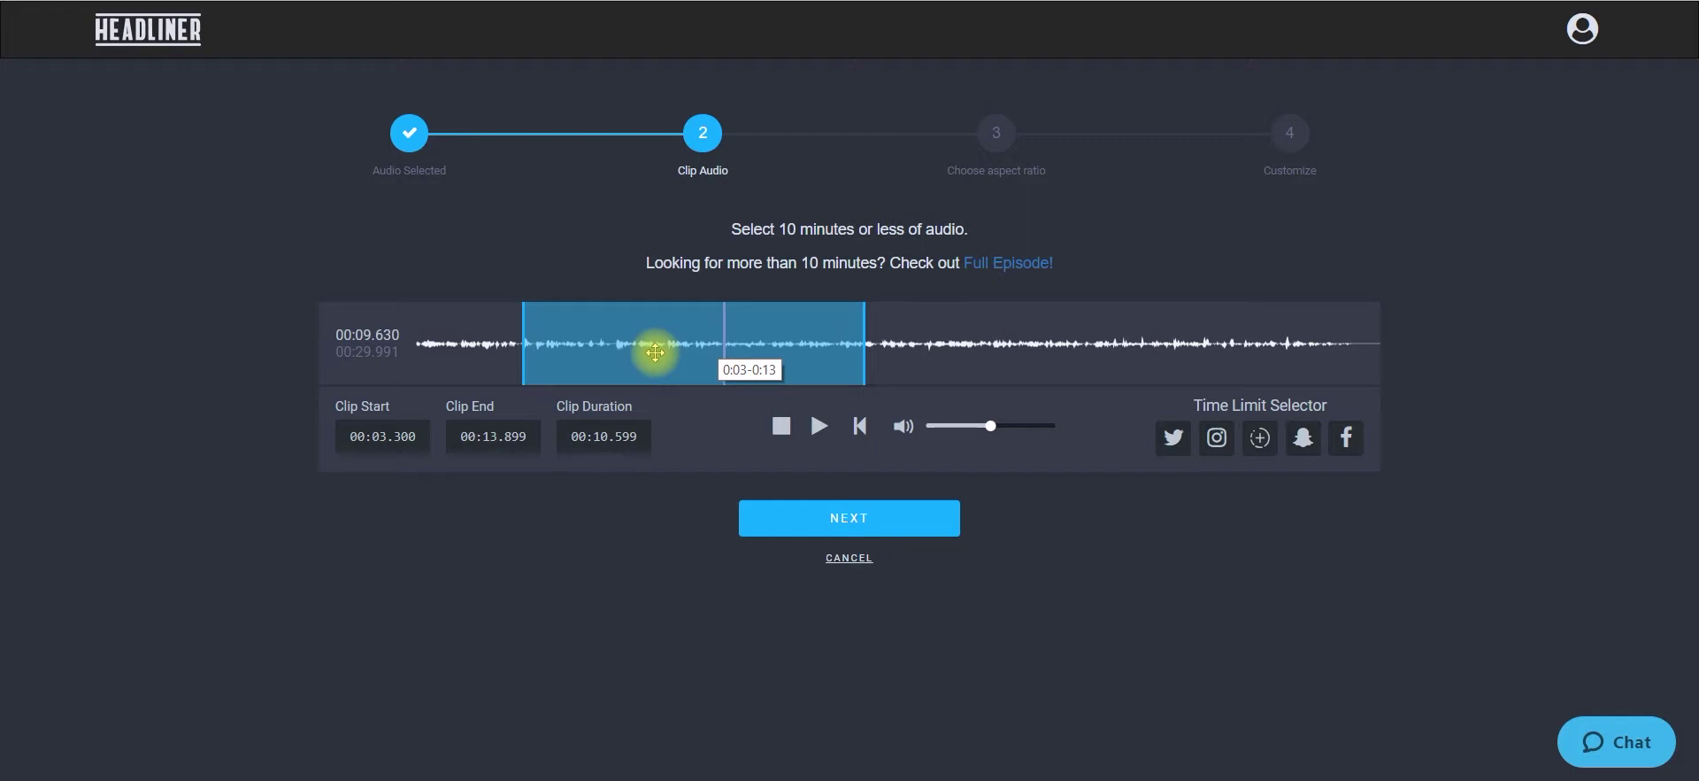
mouse_move(655, 353)
left_mouse_down()
mouse_move(508, 345)
mouse_move(528, 351)
left_mouse_up()
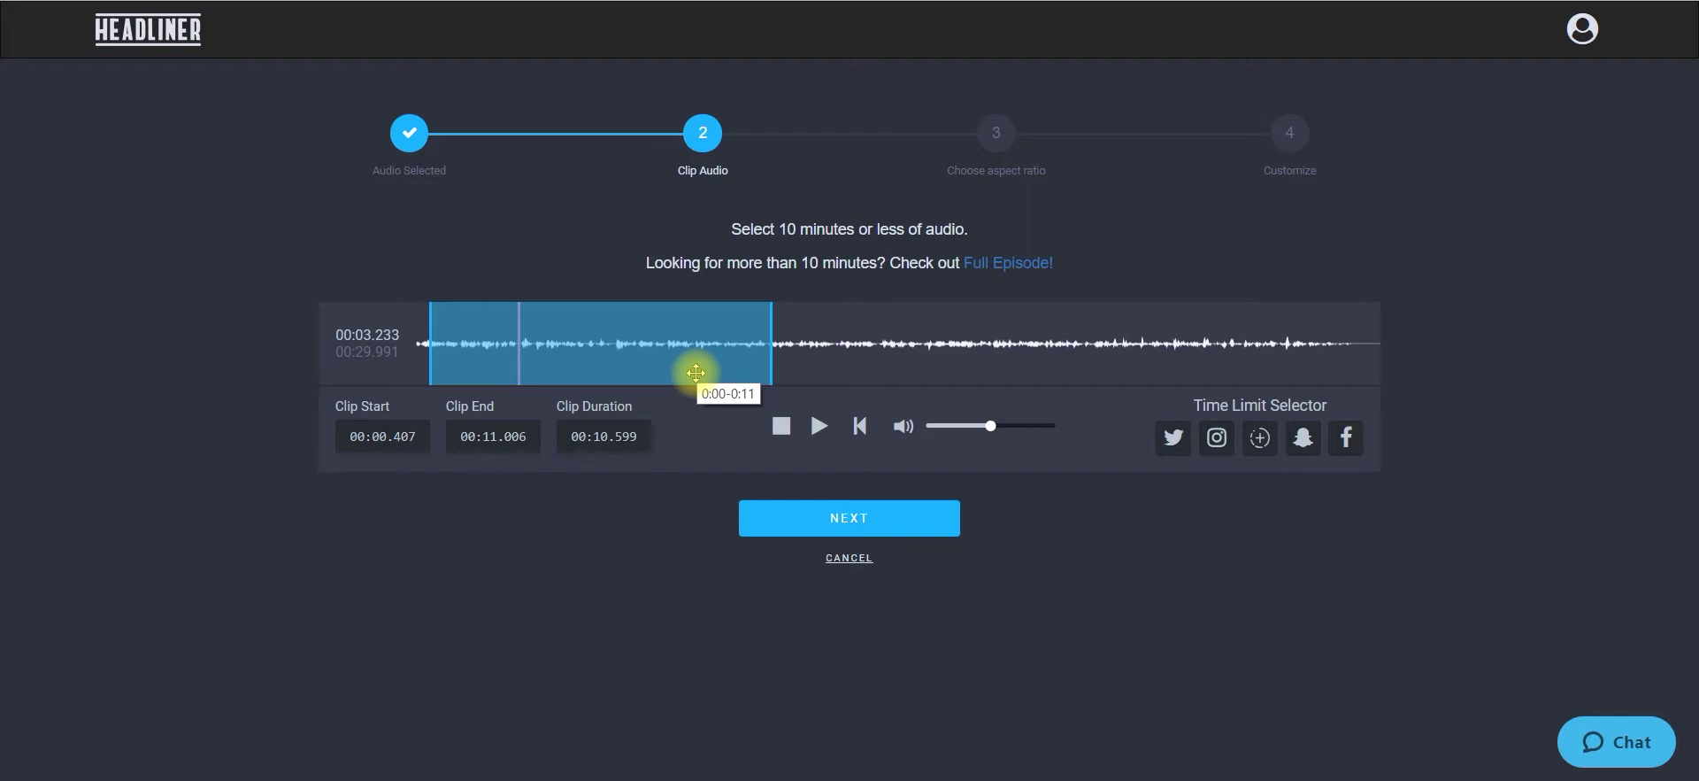
left_click_drag(609, 336, 698, 336)
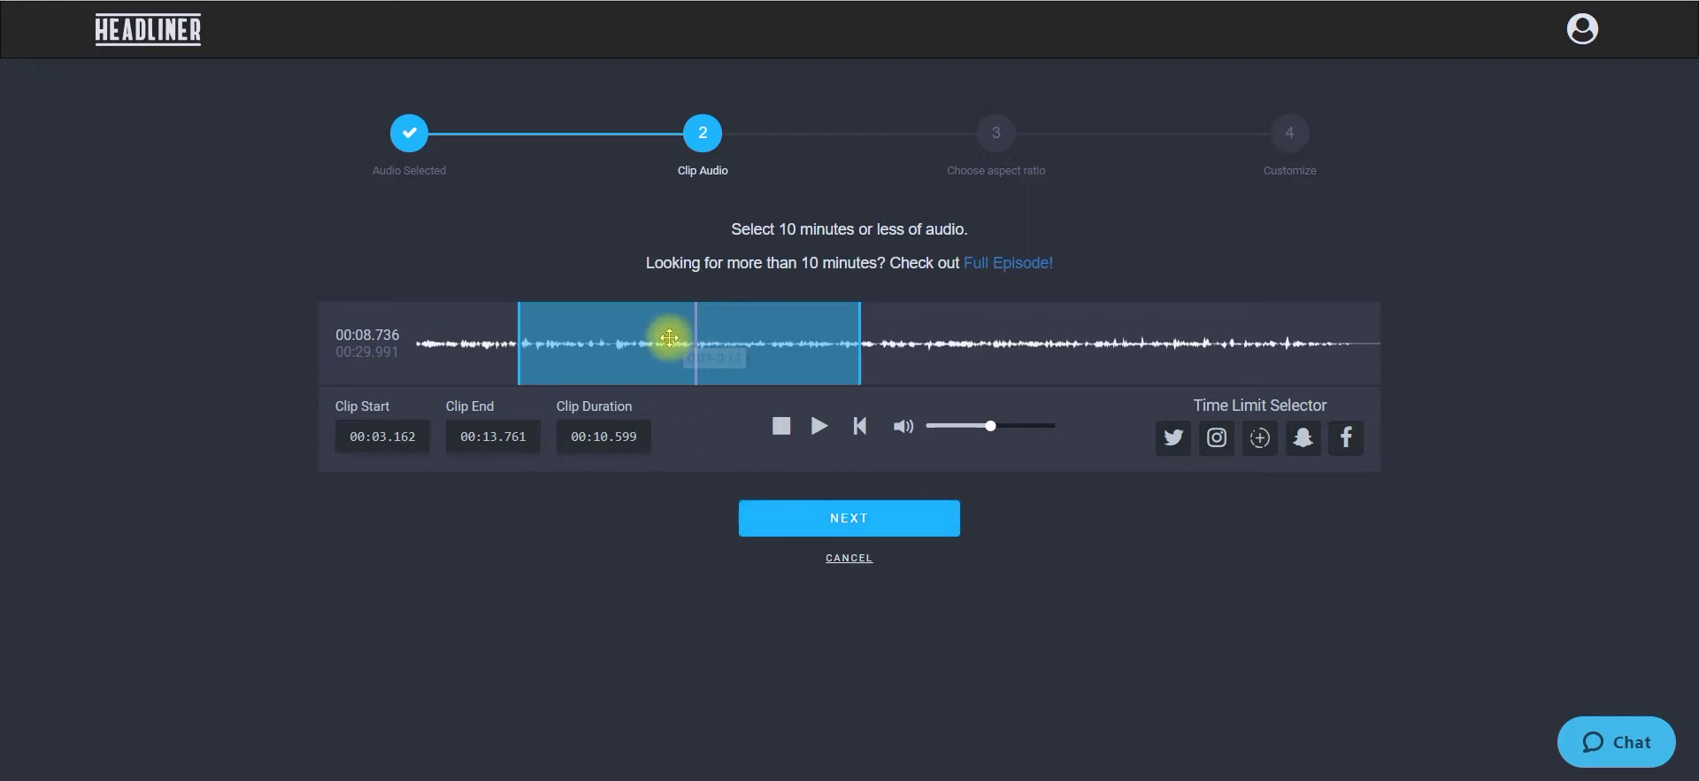
left_click(838, 522)
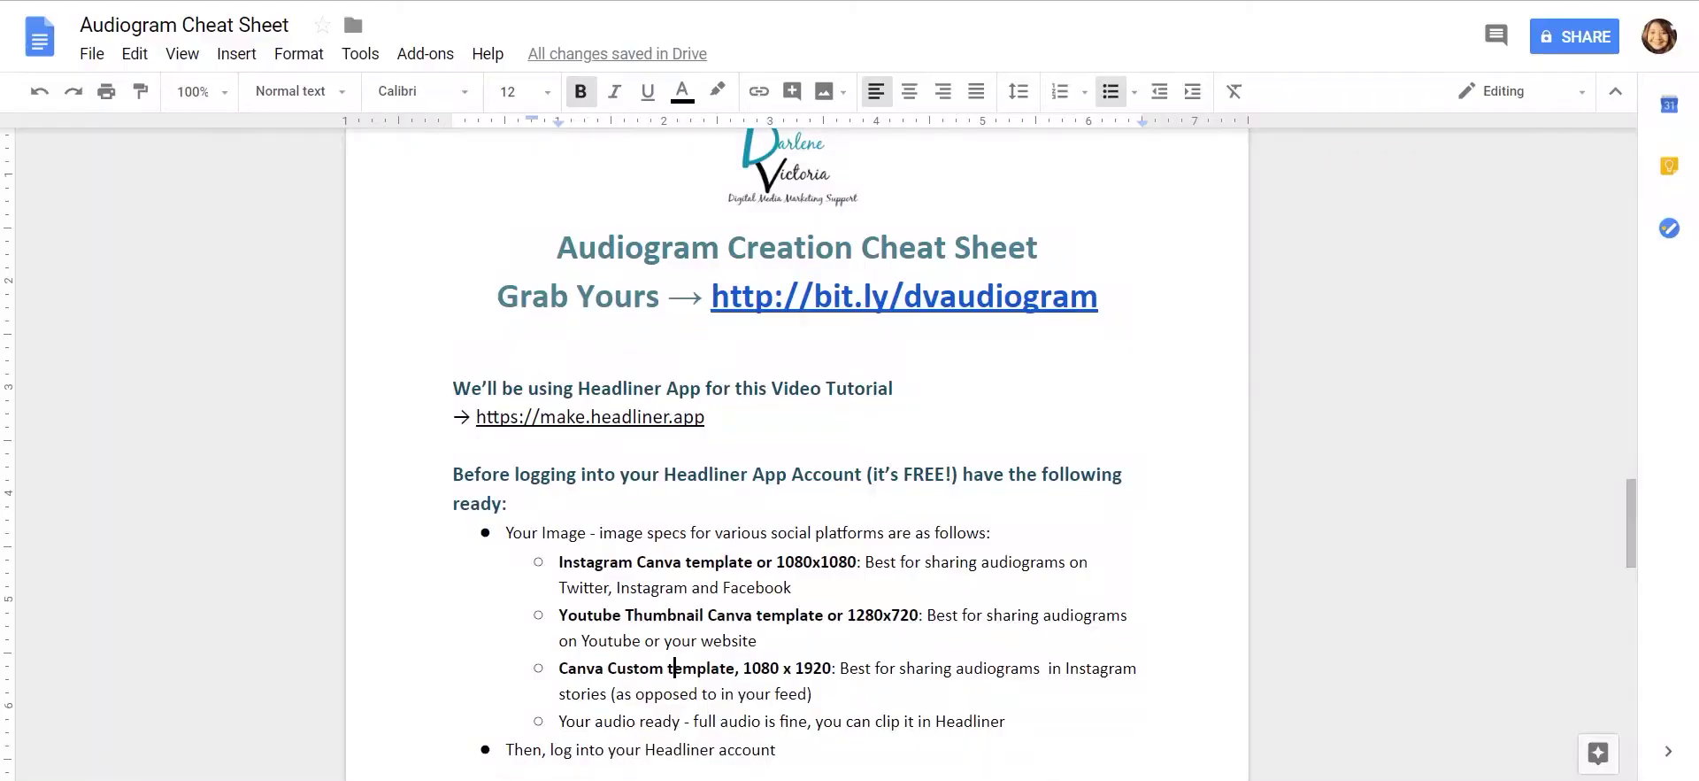
scroll(582, 336, "down", 3)
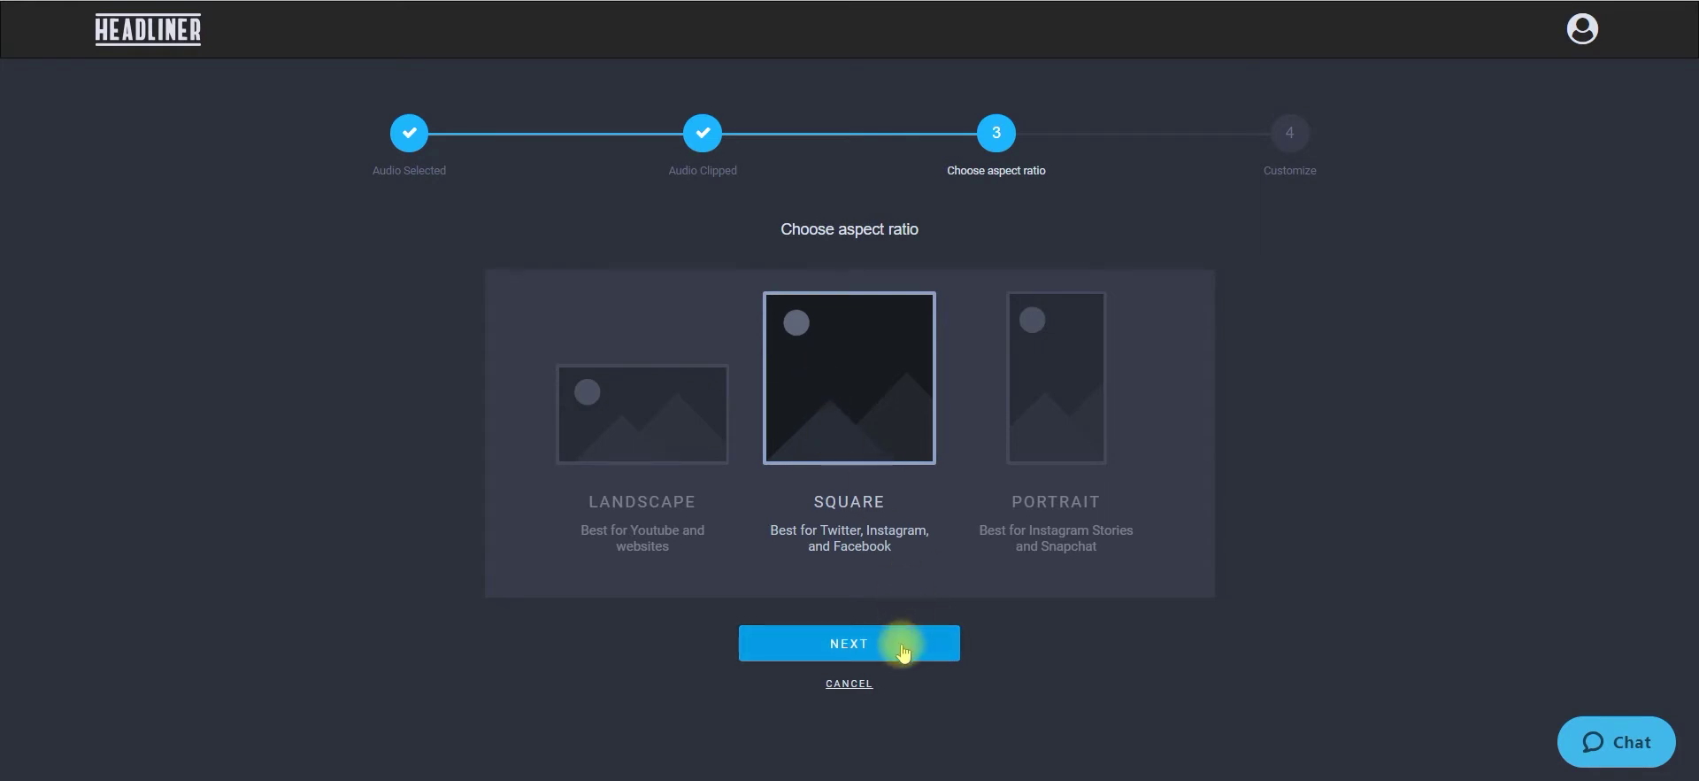
left_click(903, 652)
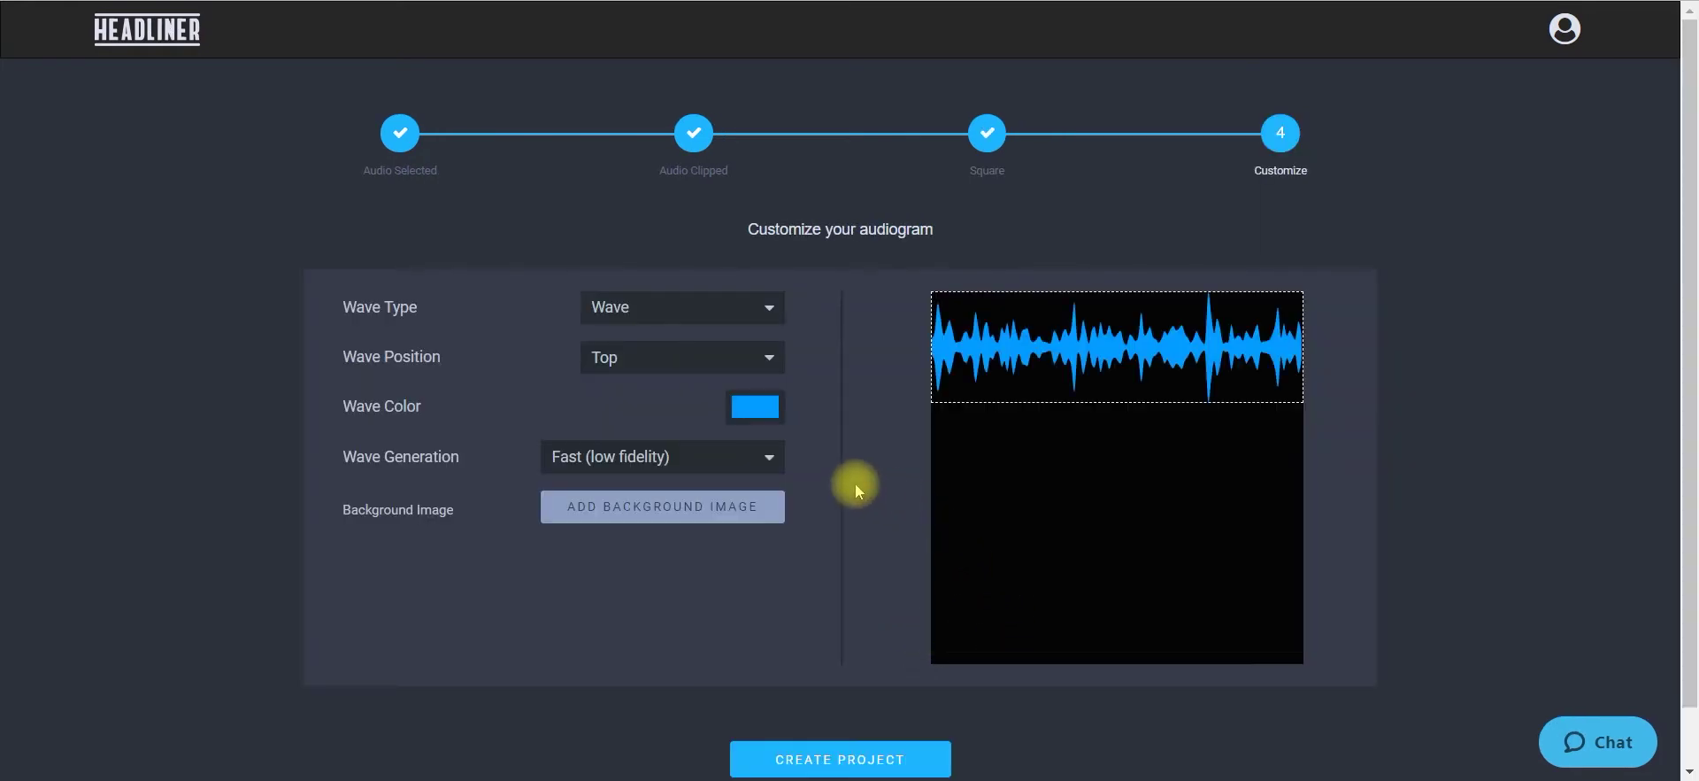
Set the Audiogram - Insta (1) image as the background with a square crop.
scroll(855, 488, "down", 1)
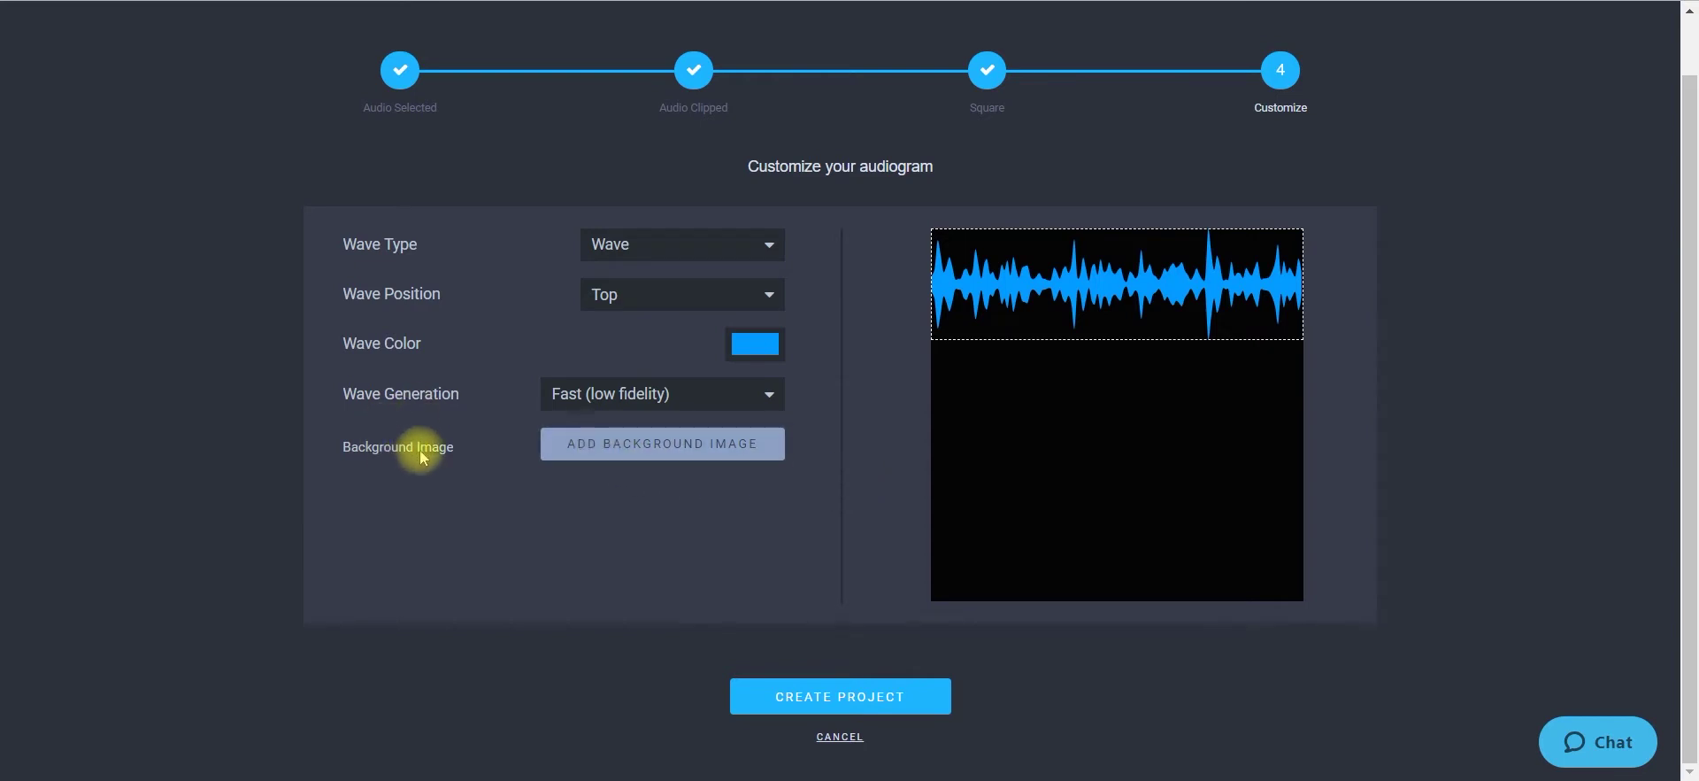
left_click(575, 452)
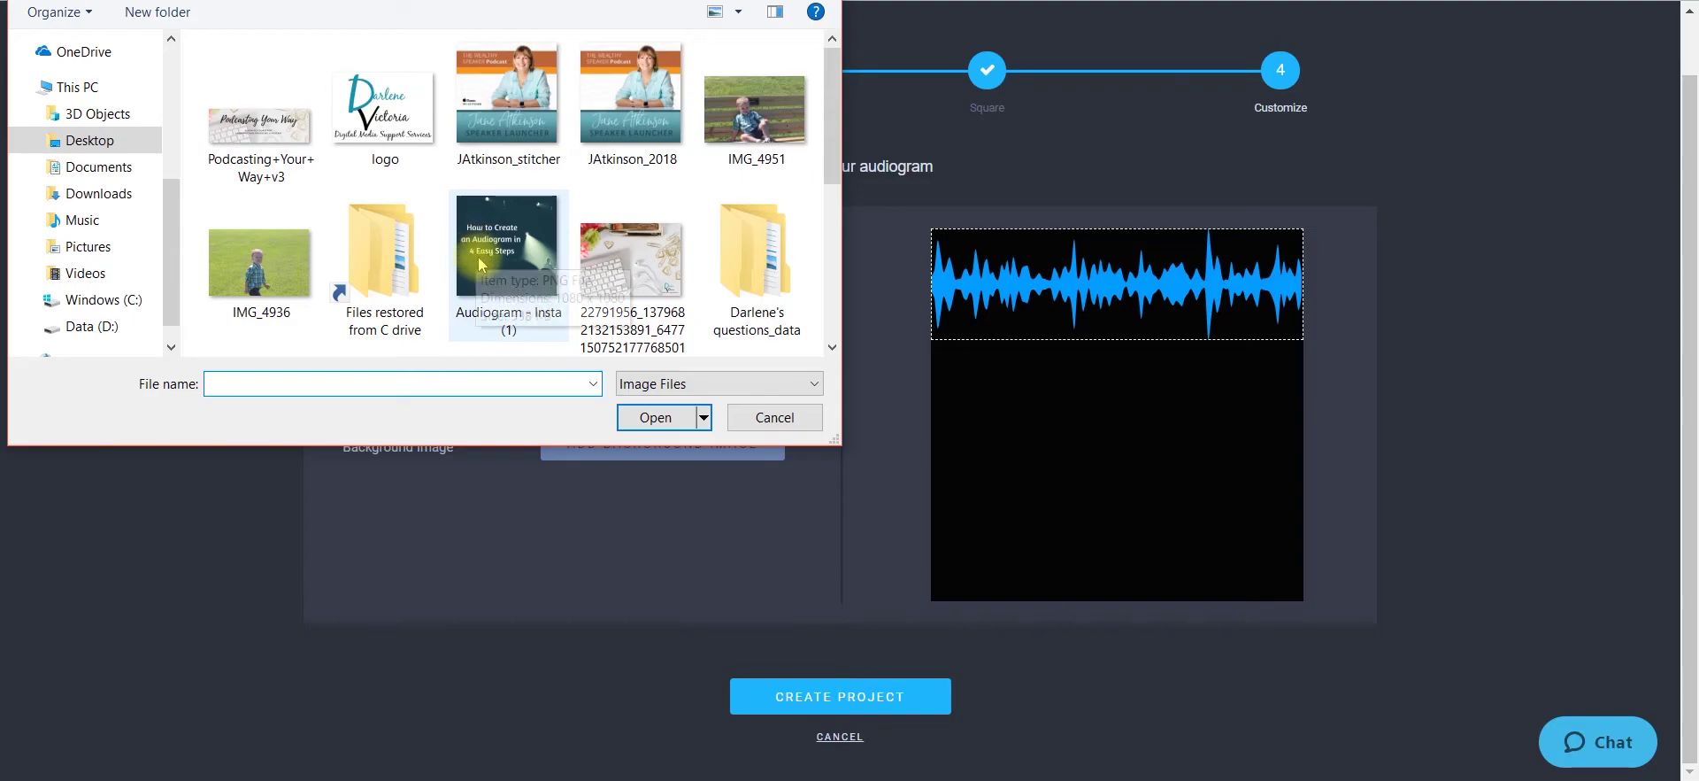
double_click(476, 252)
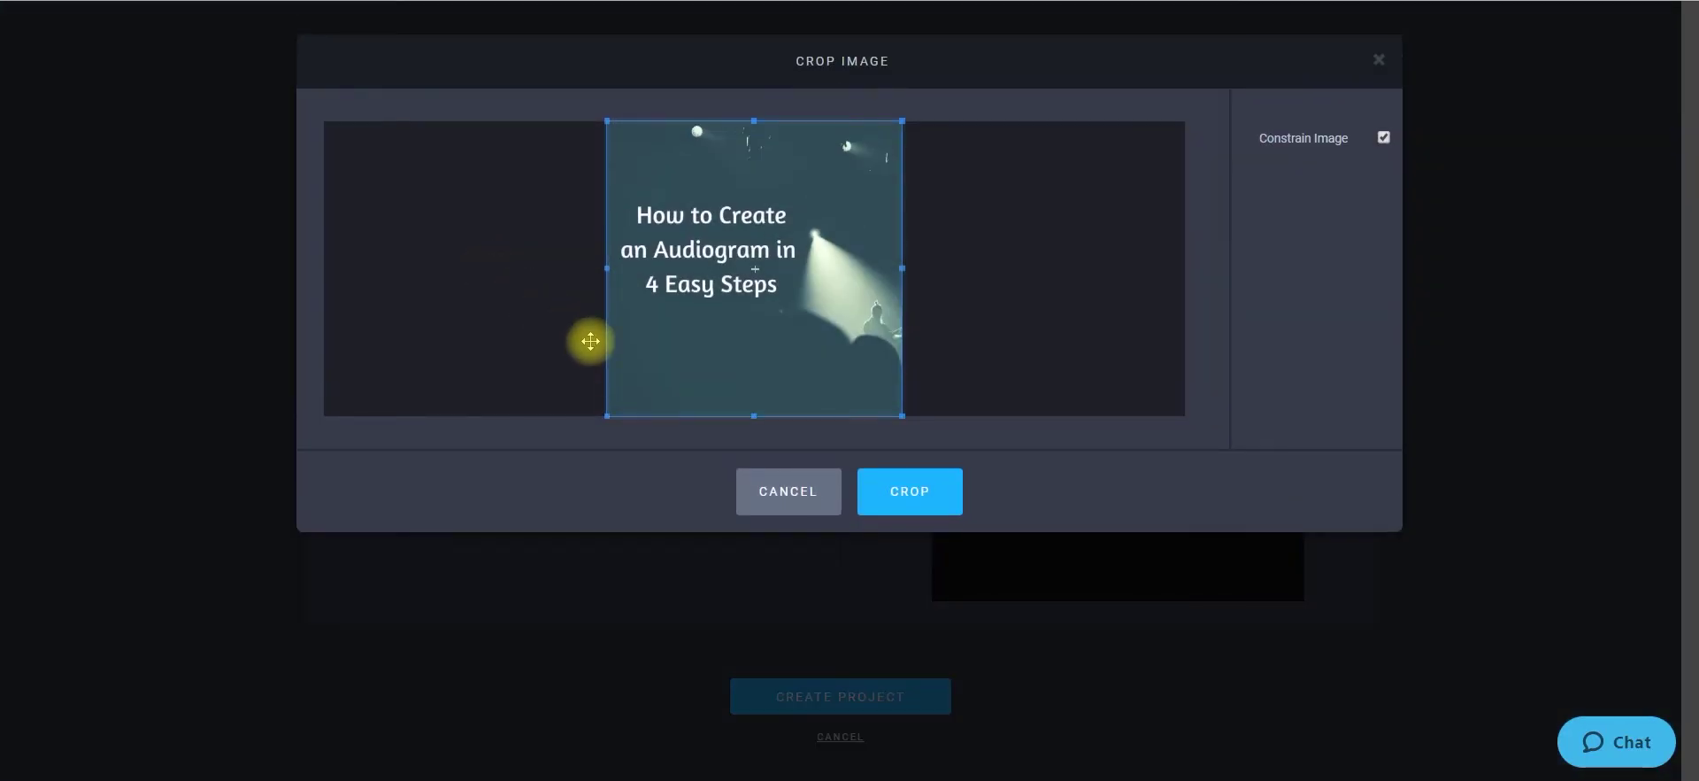
left_click(896, 487)
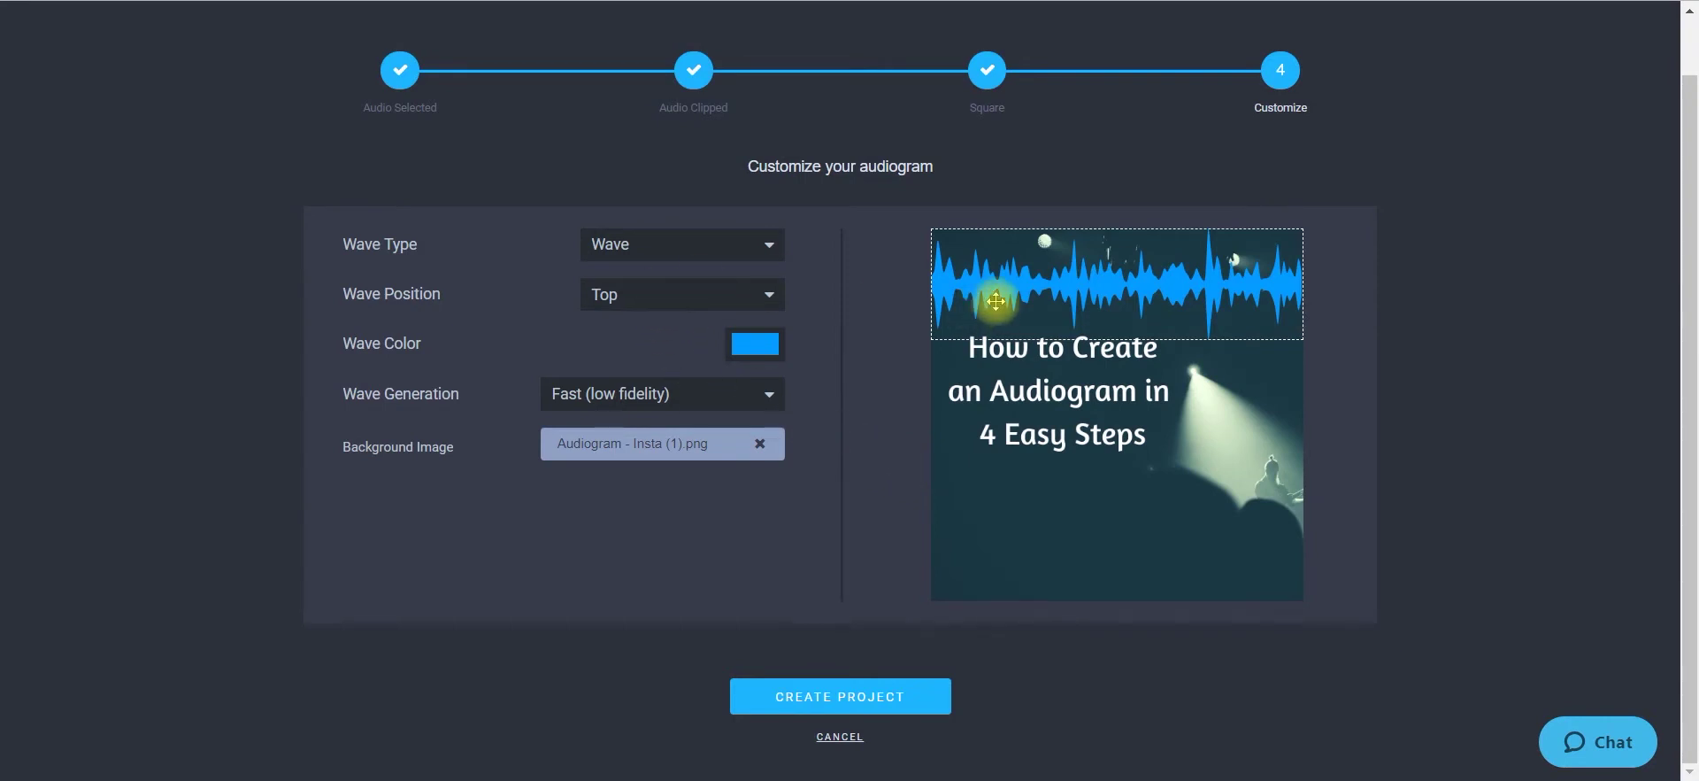
Make the waveform teal Round Bars.
left_click(658, 244)
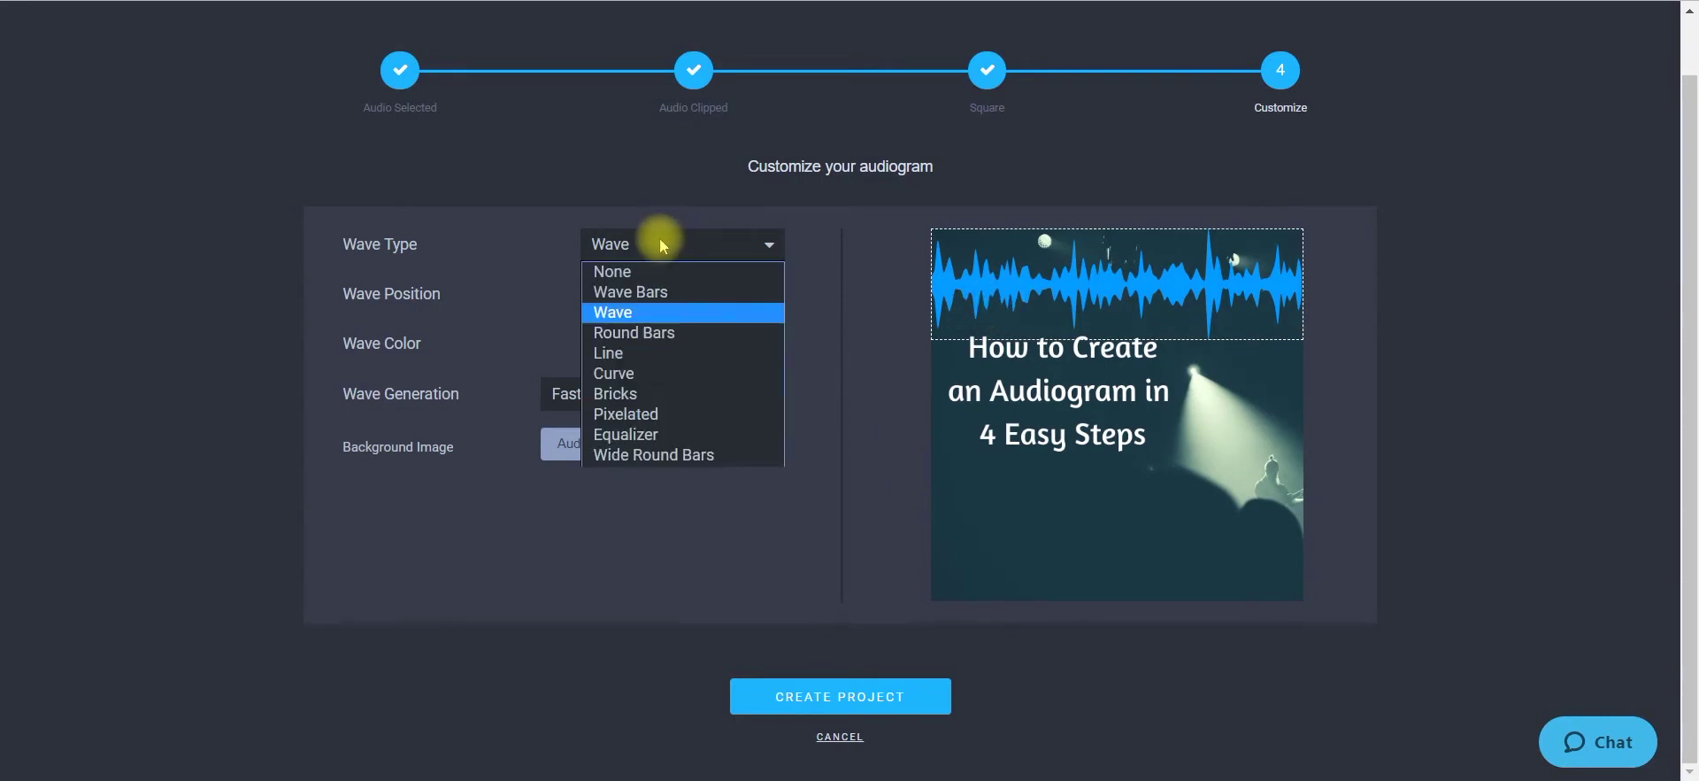
left_click(662, 258)
mouse_move(1100, 295)
left_mouse_down()
mouse_move(1108, 554)
mouse_move(1108, 531)
left_mouse_up()
left_click(675, 251)
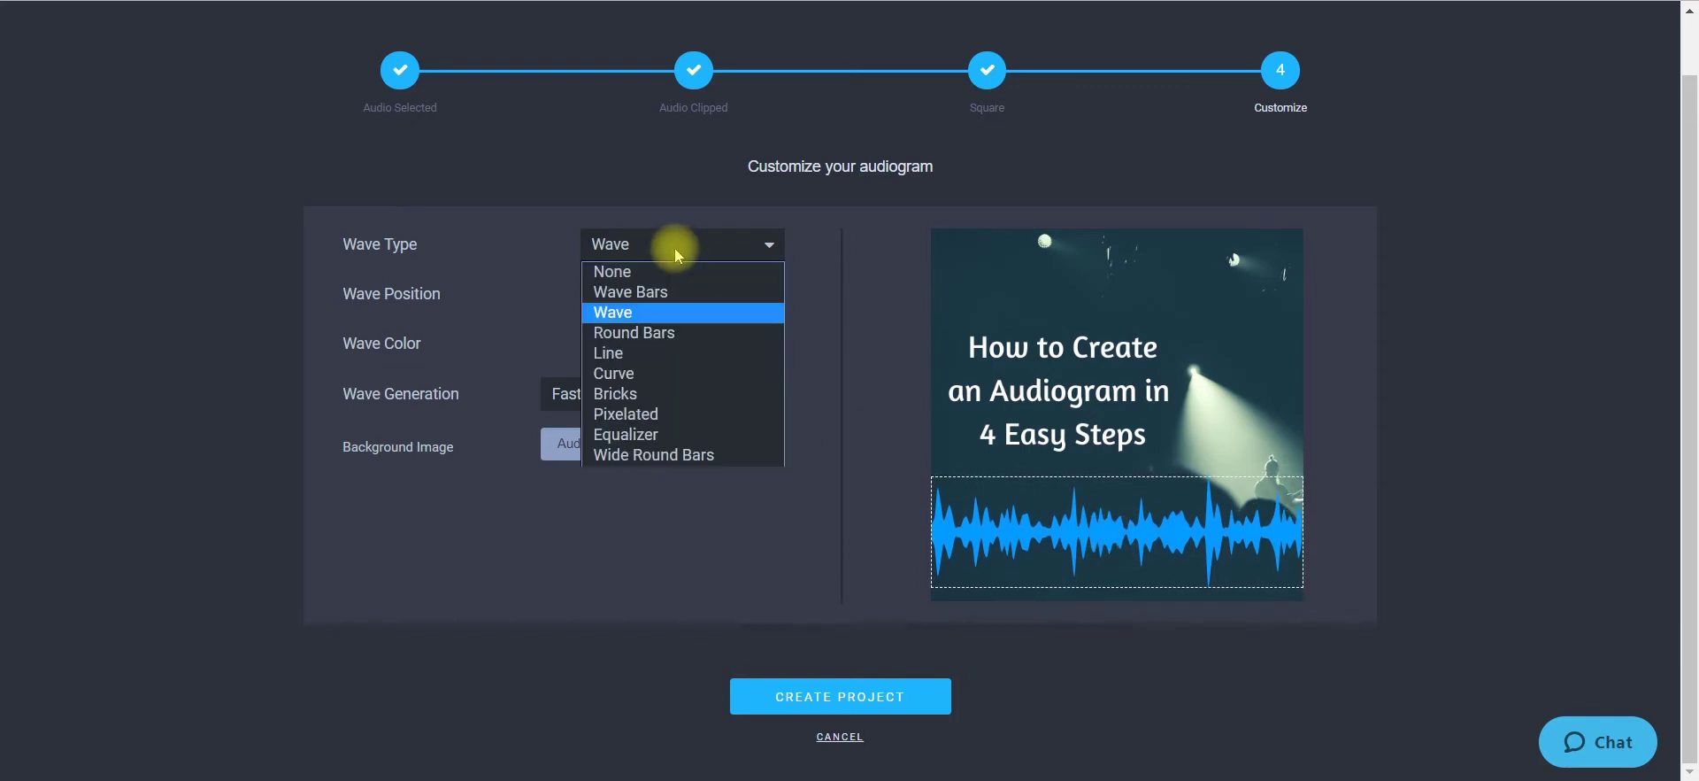
left_click(656, 332)
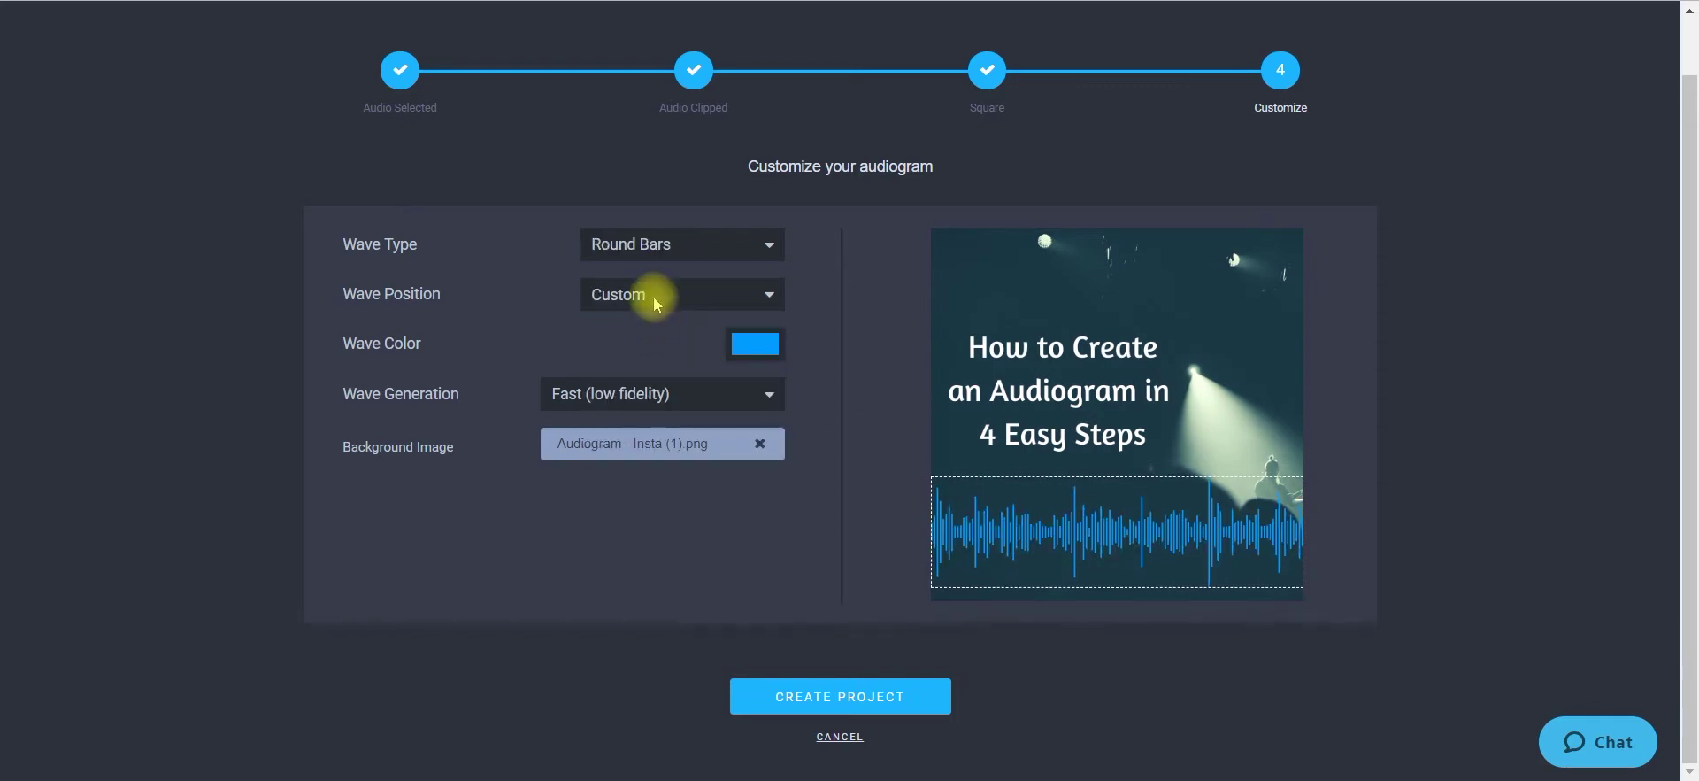
left_click(740, 345)
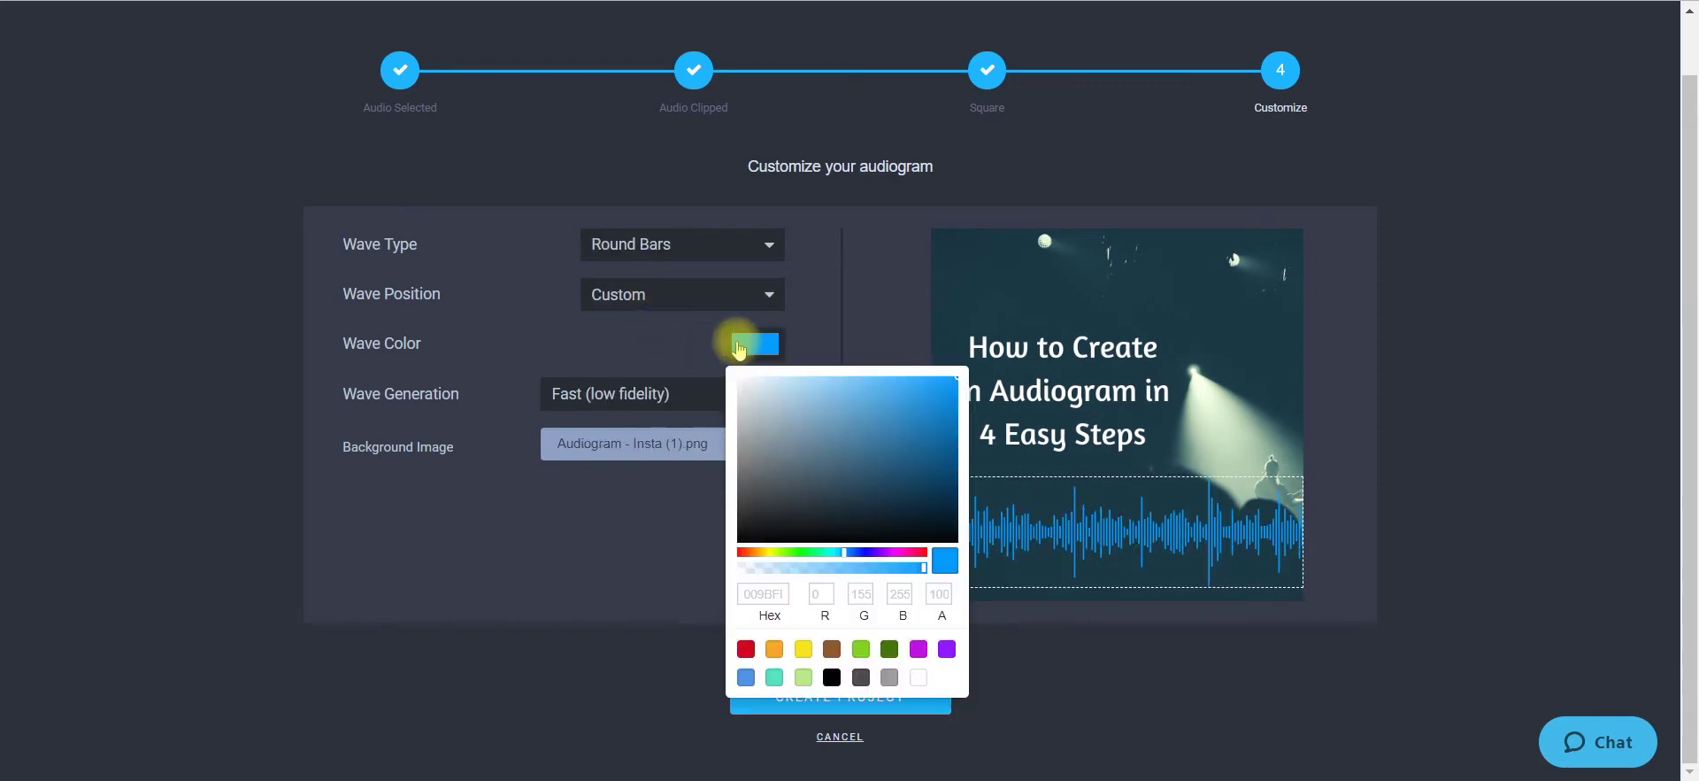
left_click(774, 677)
left_click(830, 268)
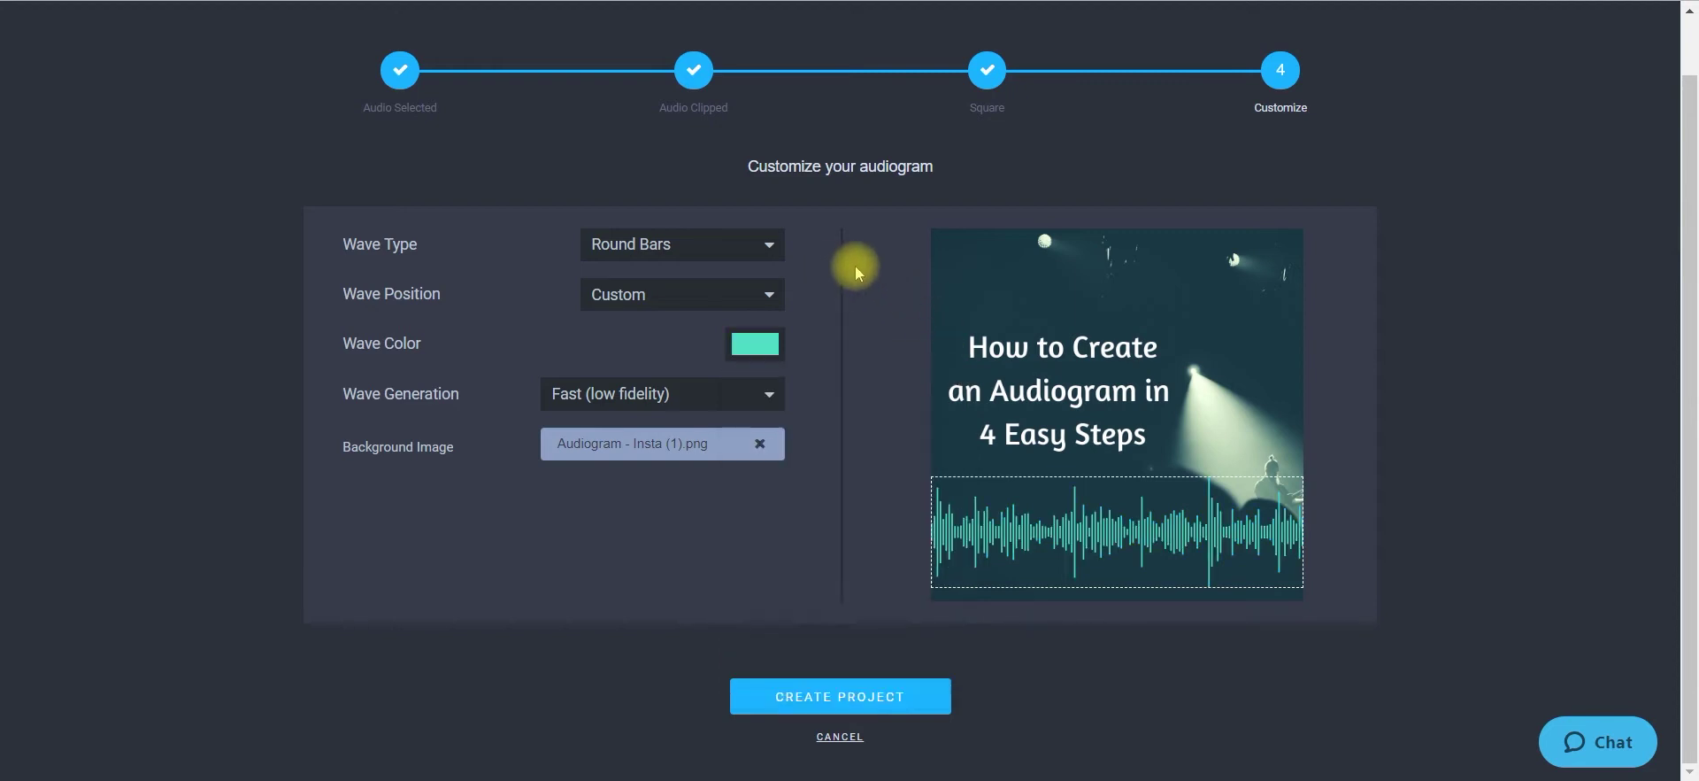
Drag the waveform to the image bottom, keep fast wave generation, and create the project.
left_click(602, 295)
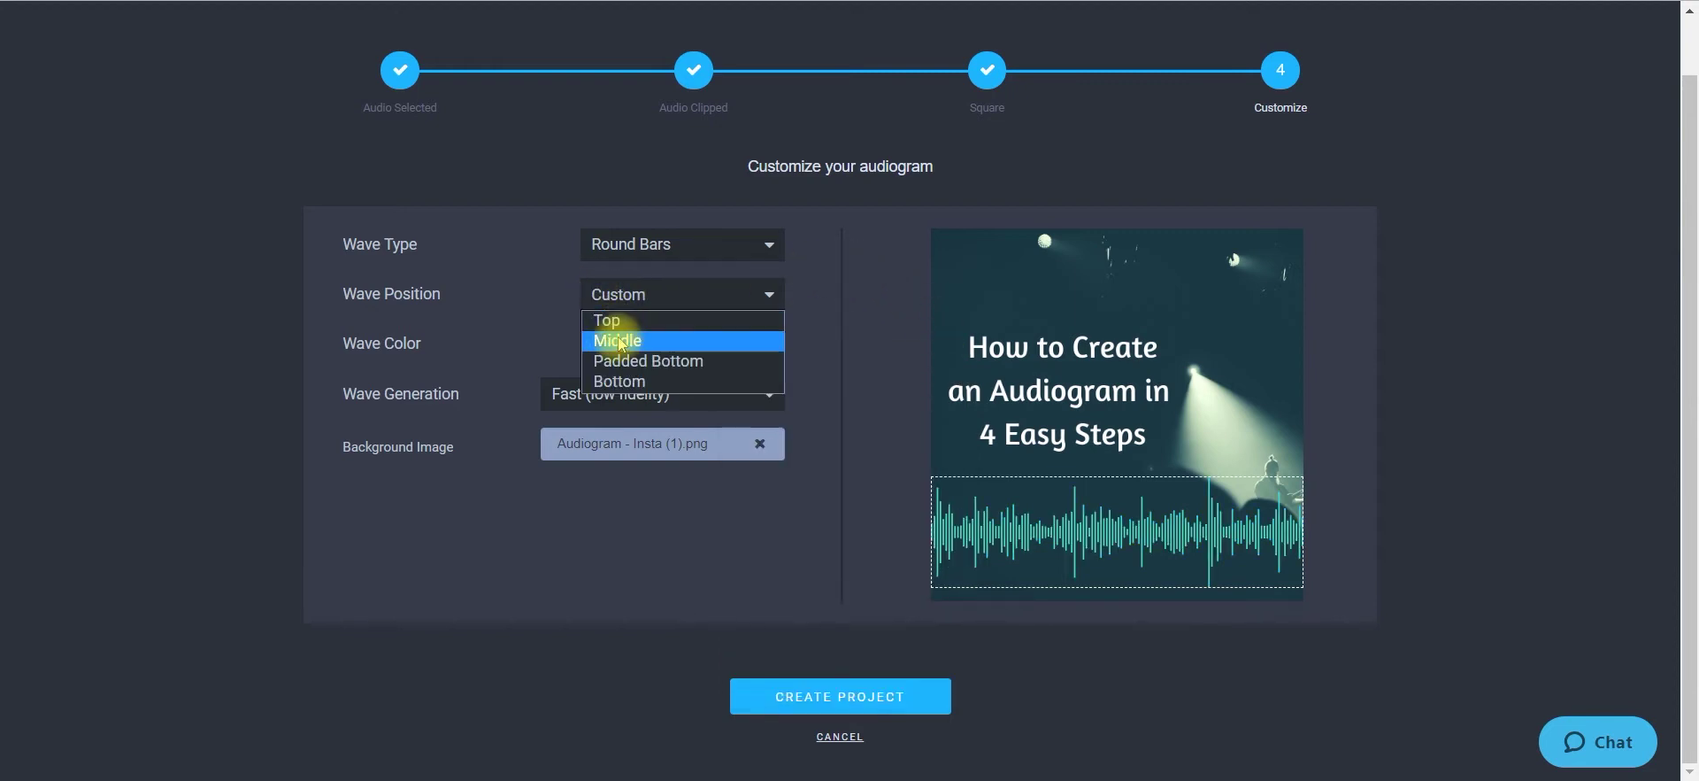
left_click(619, 341)
left_click(626, 305)
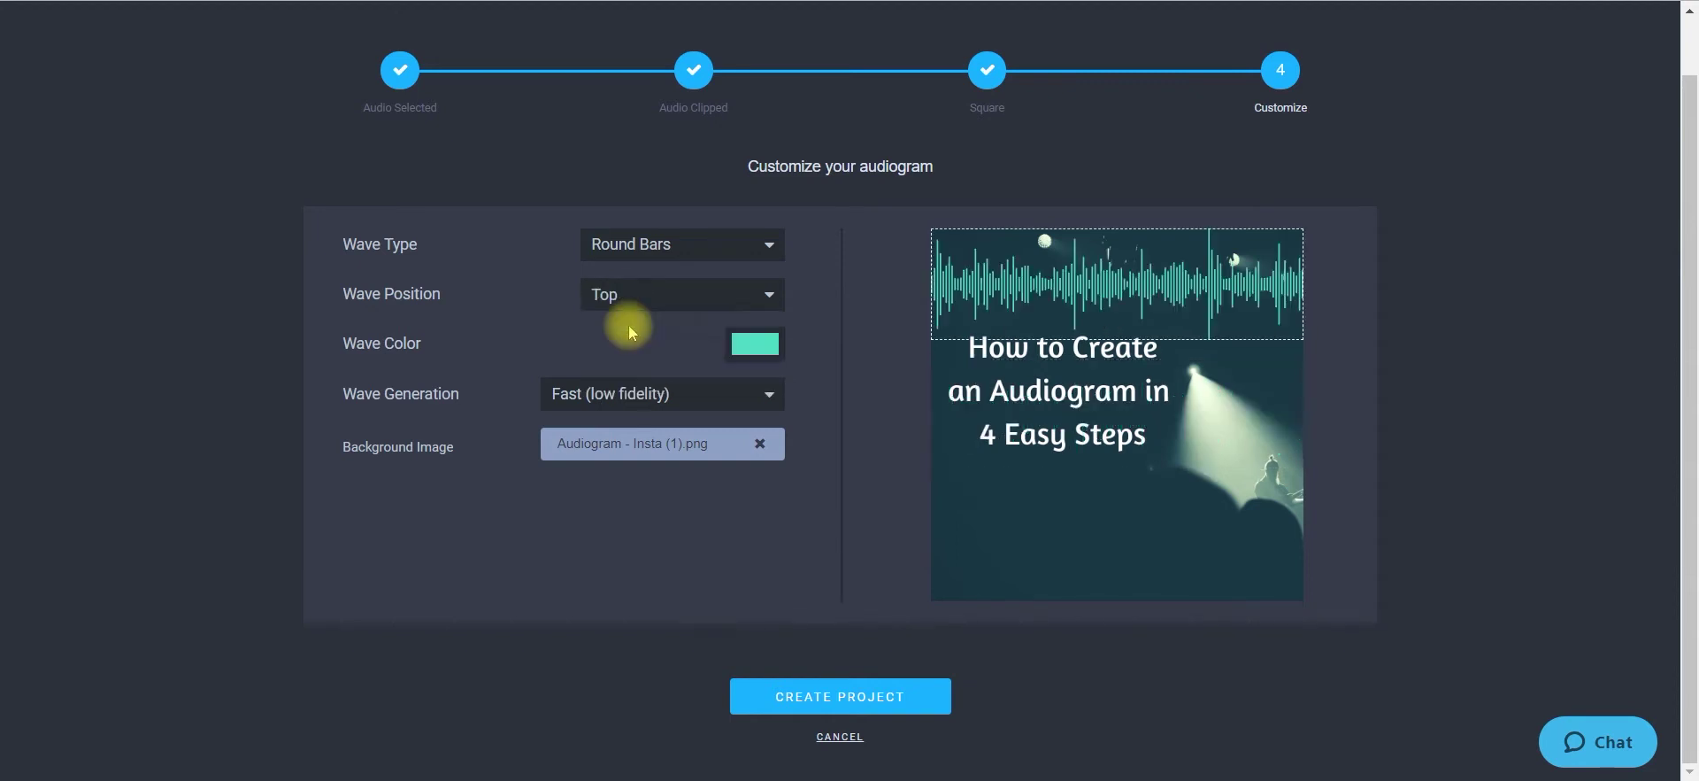
left_click_drag(1043, 293, 1042, 536)
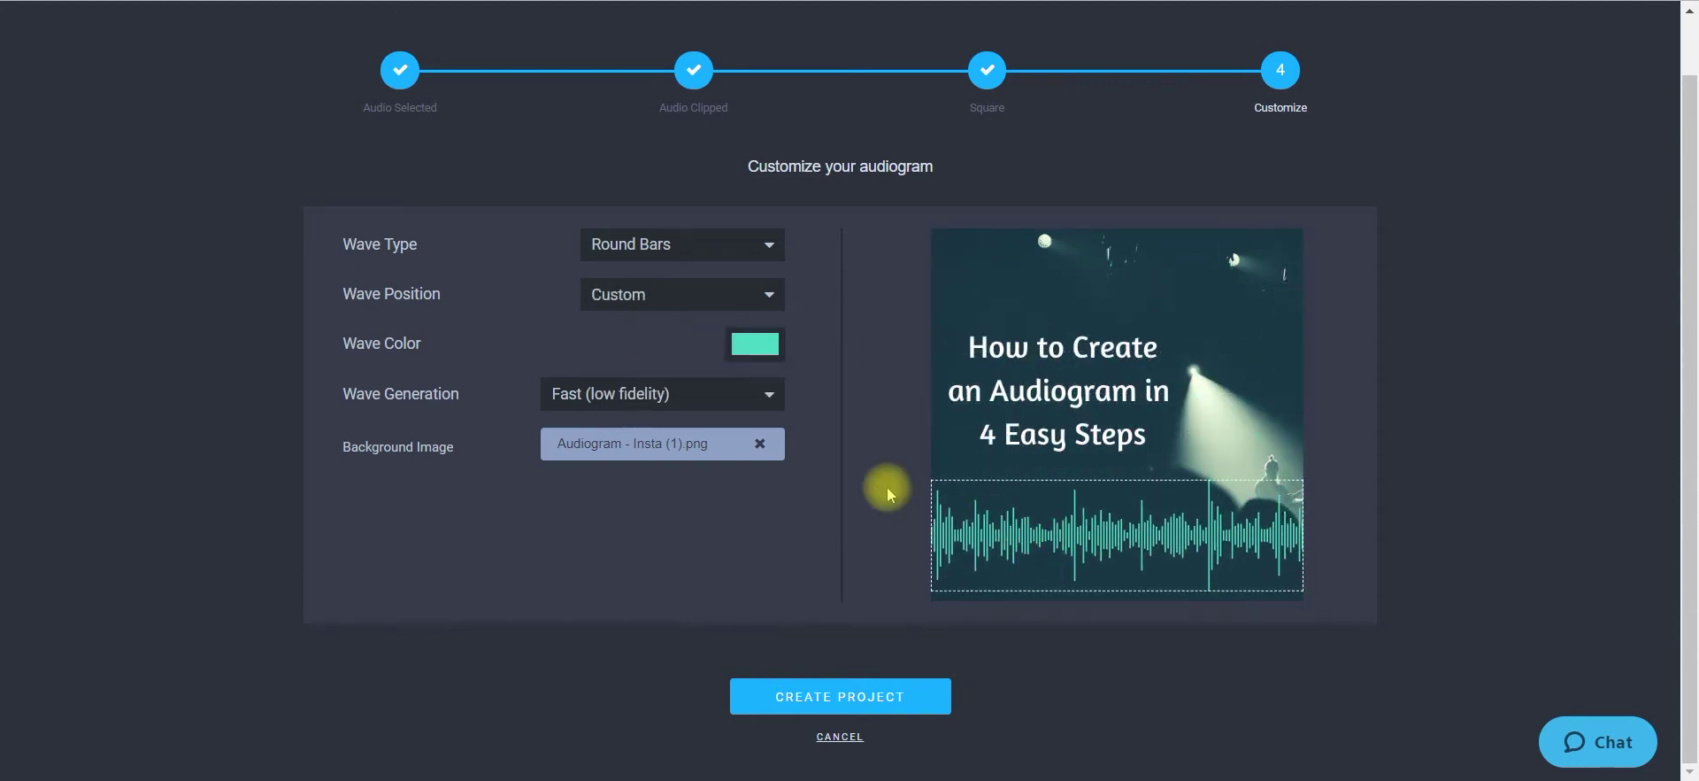
left_click(608, 391)
left_click(608, 391)
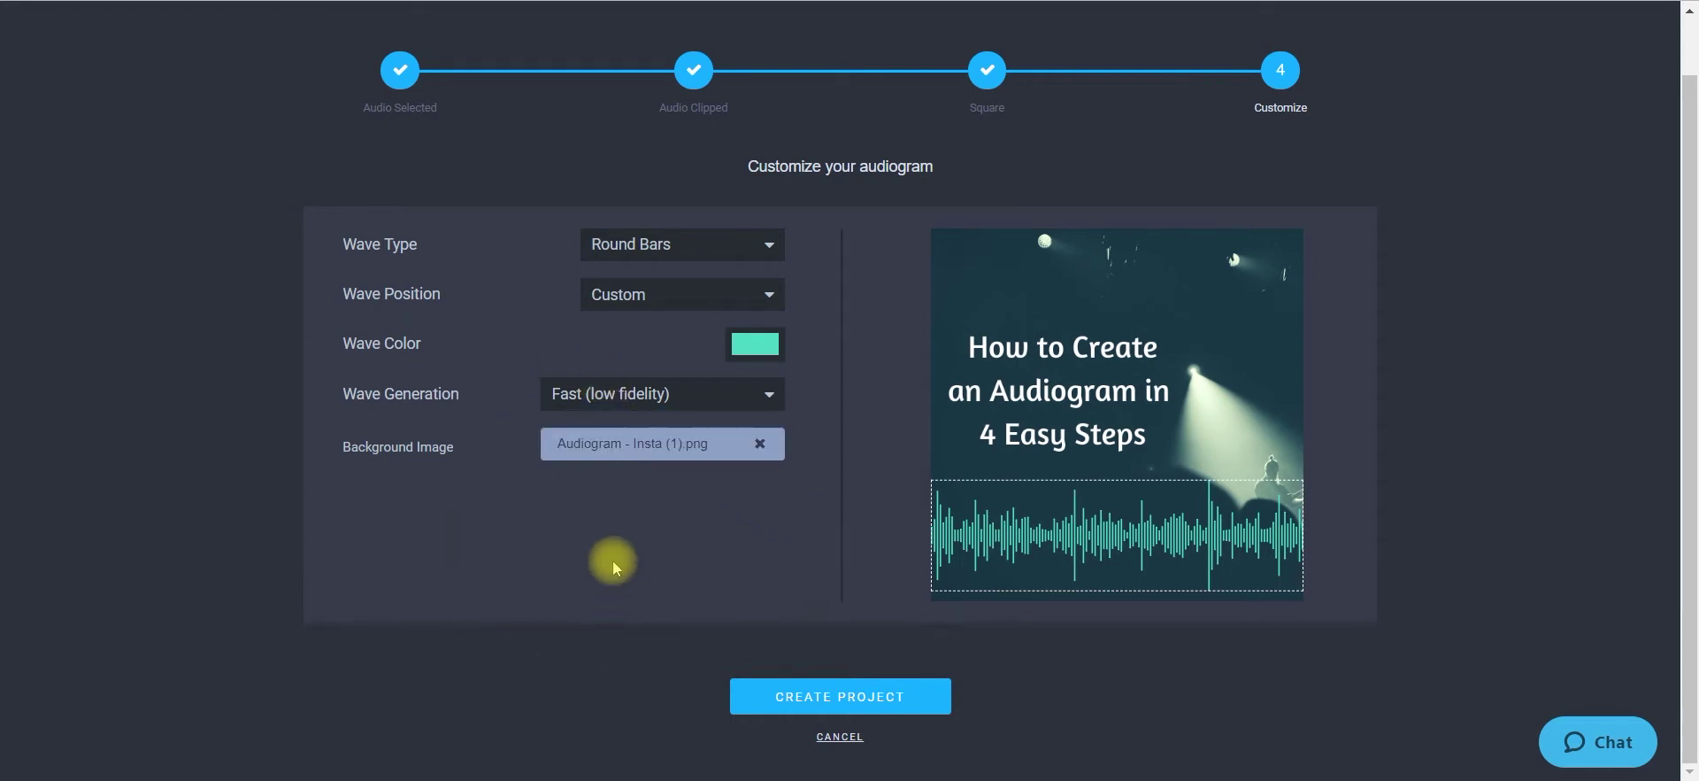
left_click(859, 704)
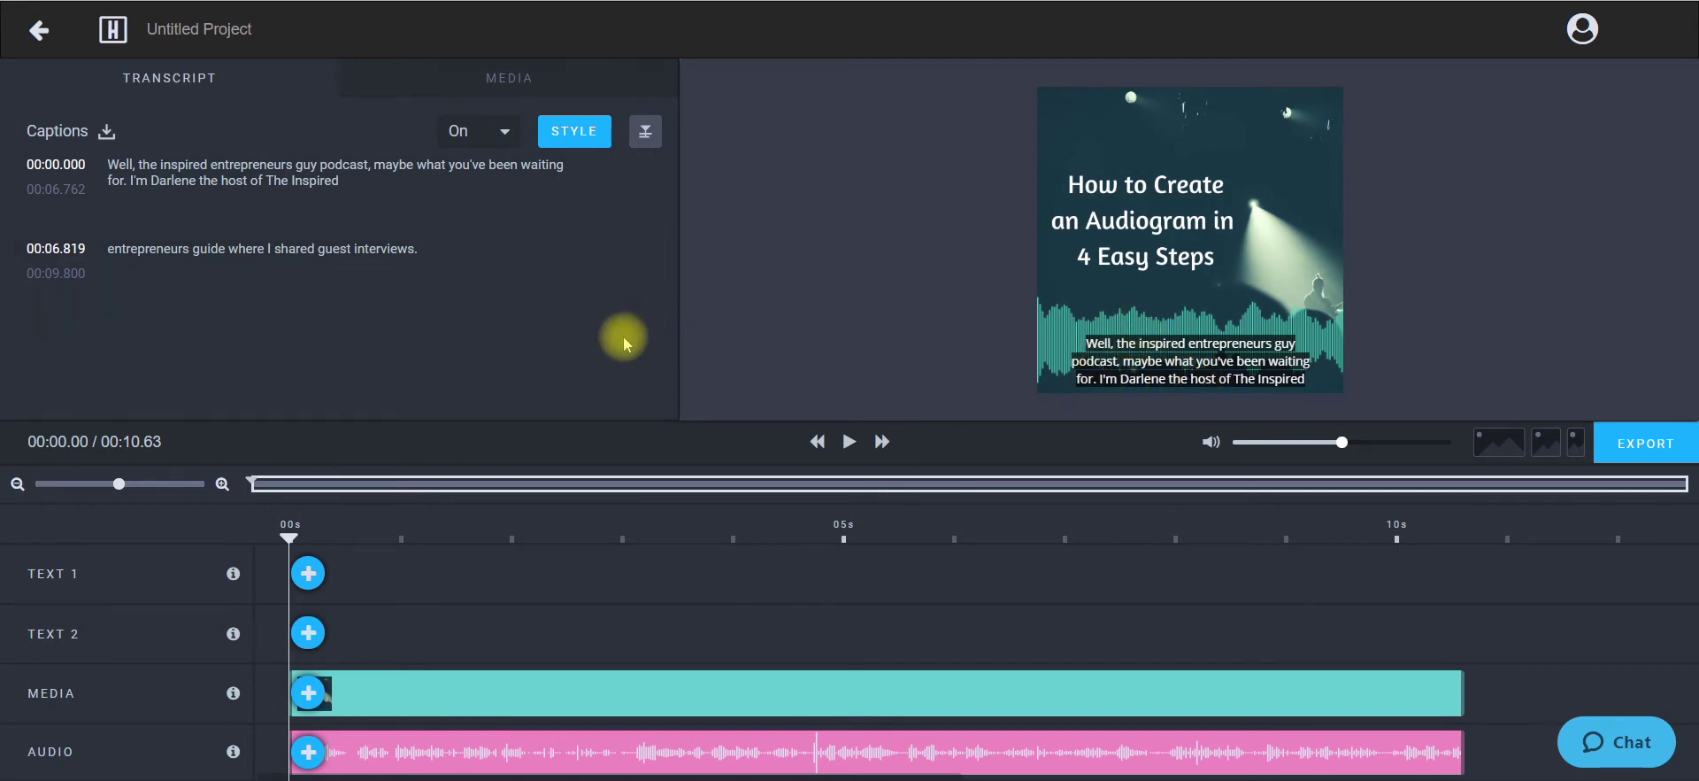
Play the audiogram preview in the editor.
left_click(849, 441)
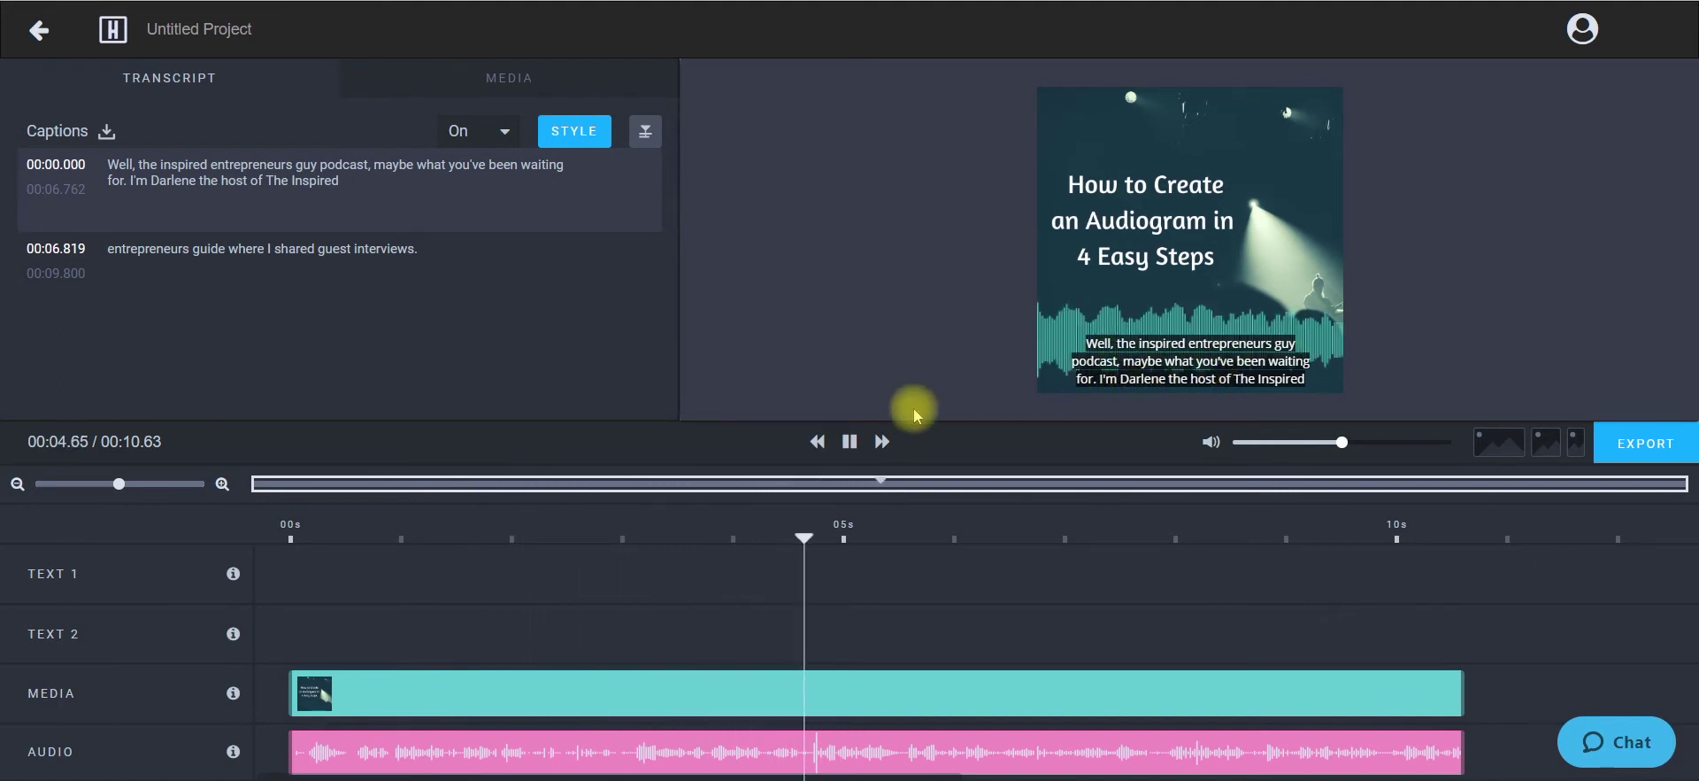
Set Captions to Off, check the caption-free preview, and bring up export settings.
left_click(863, 452)
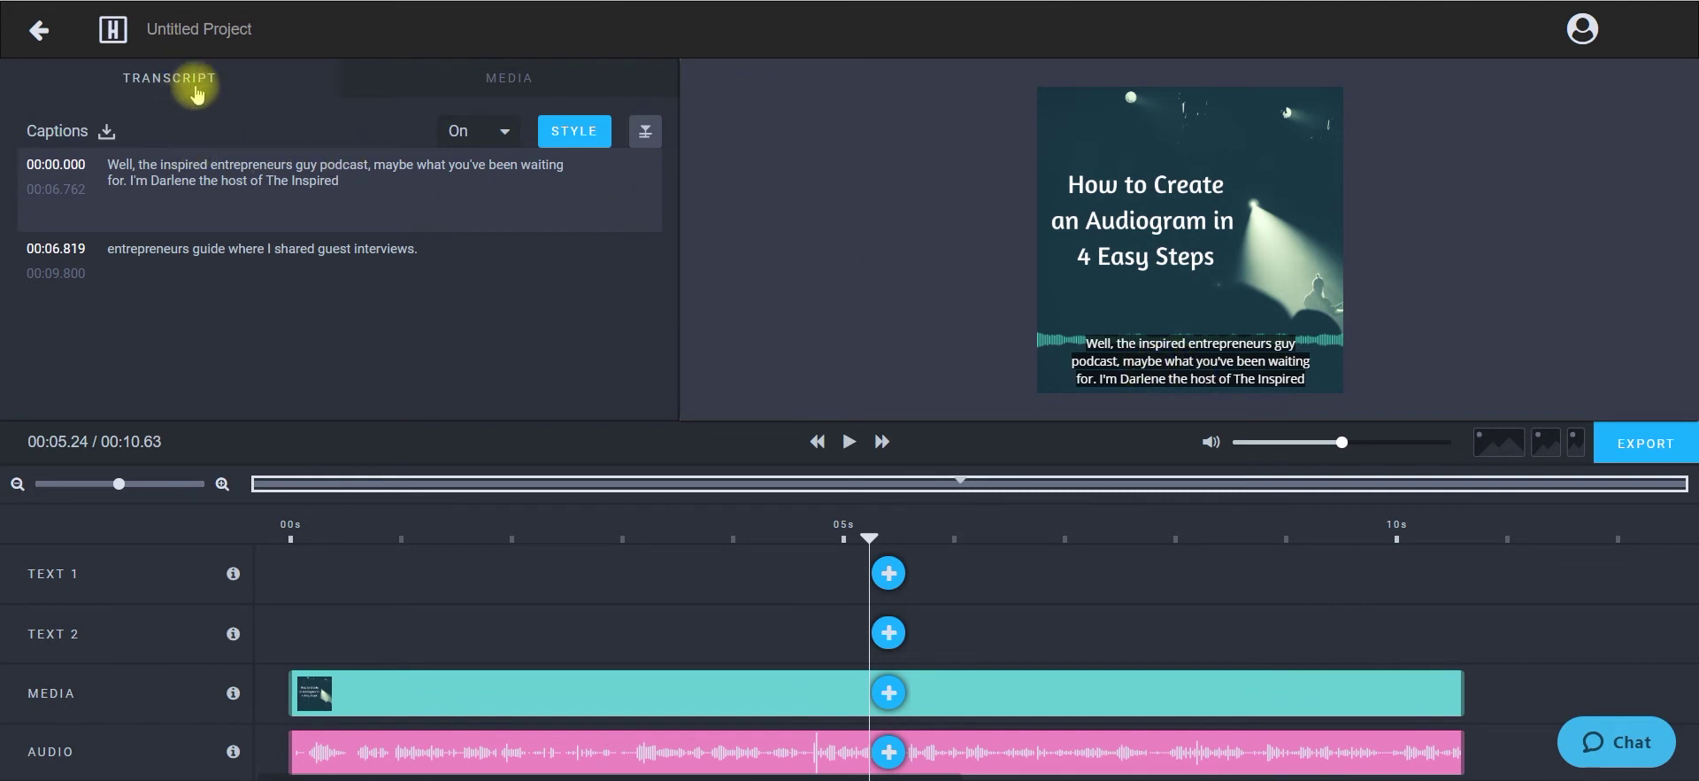
left_click(478, 132)
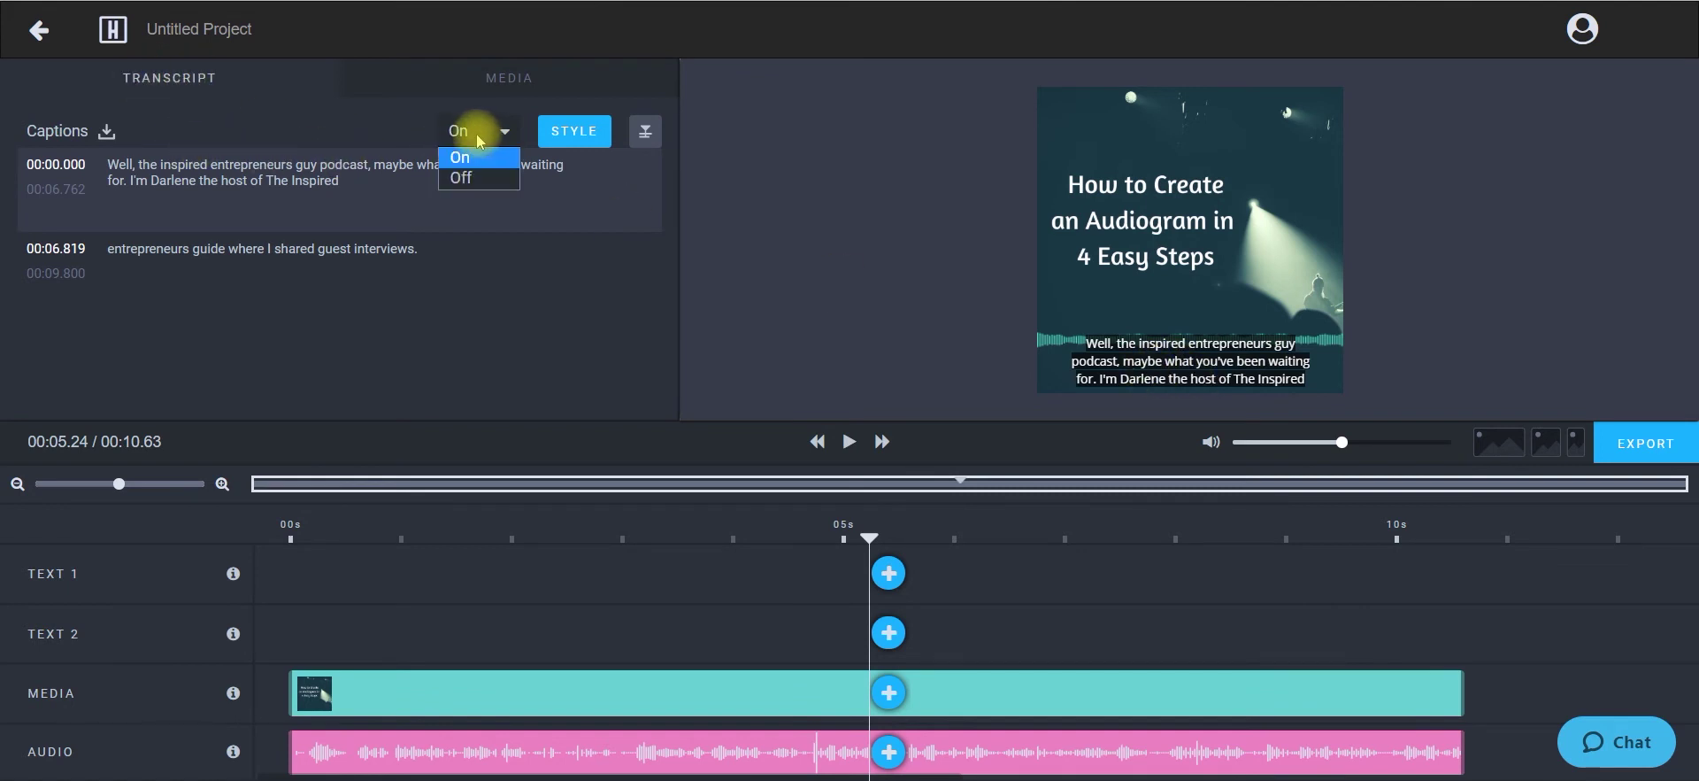
left_click(478, 179)
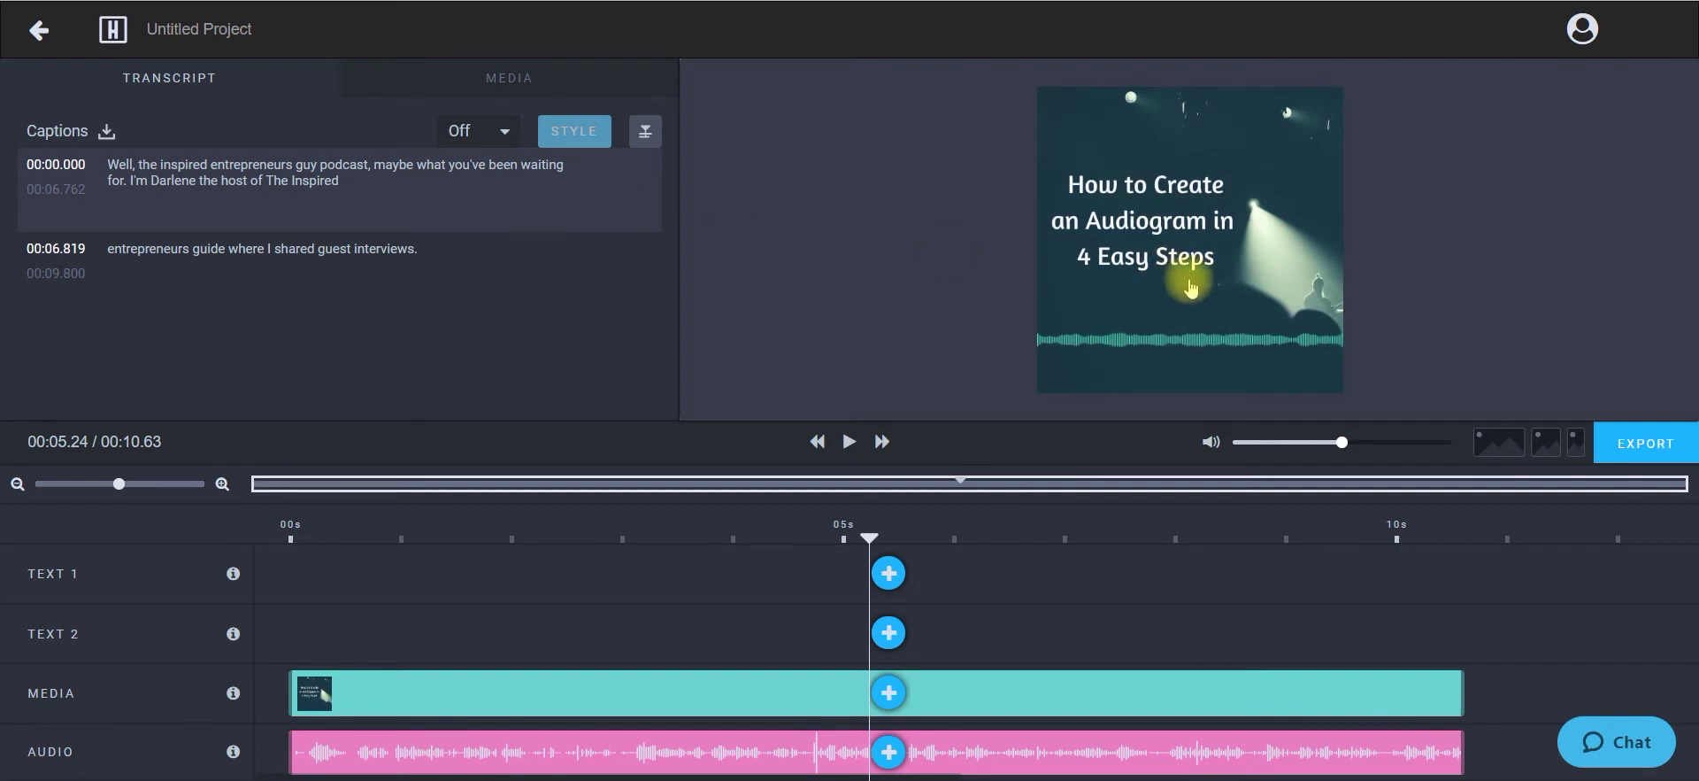
left_click(848, 447)
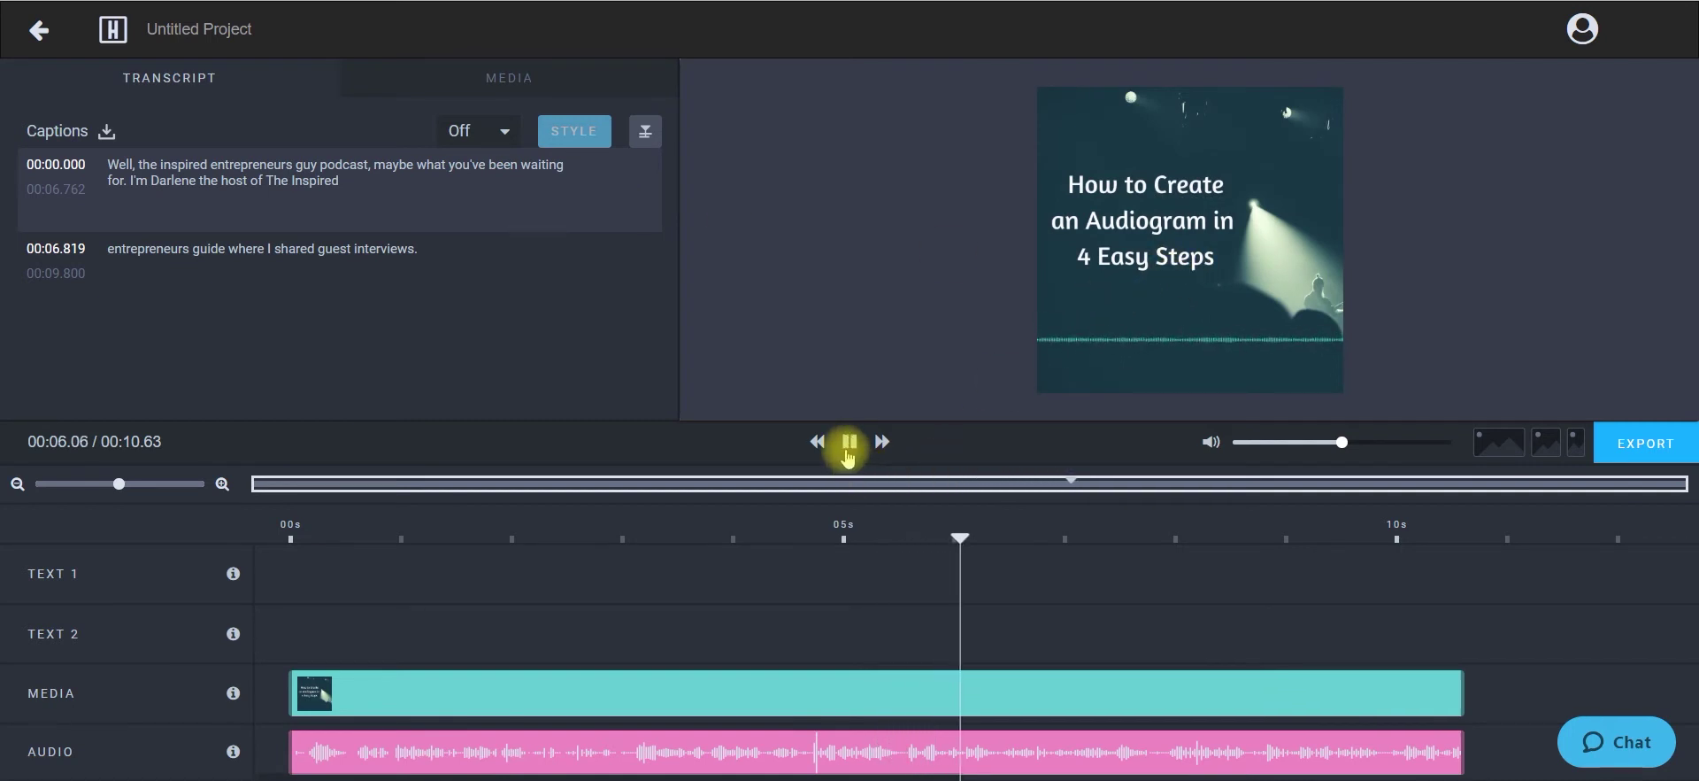
left_click(848, 447)
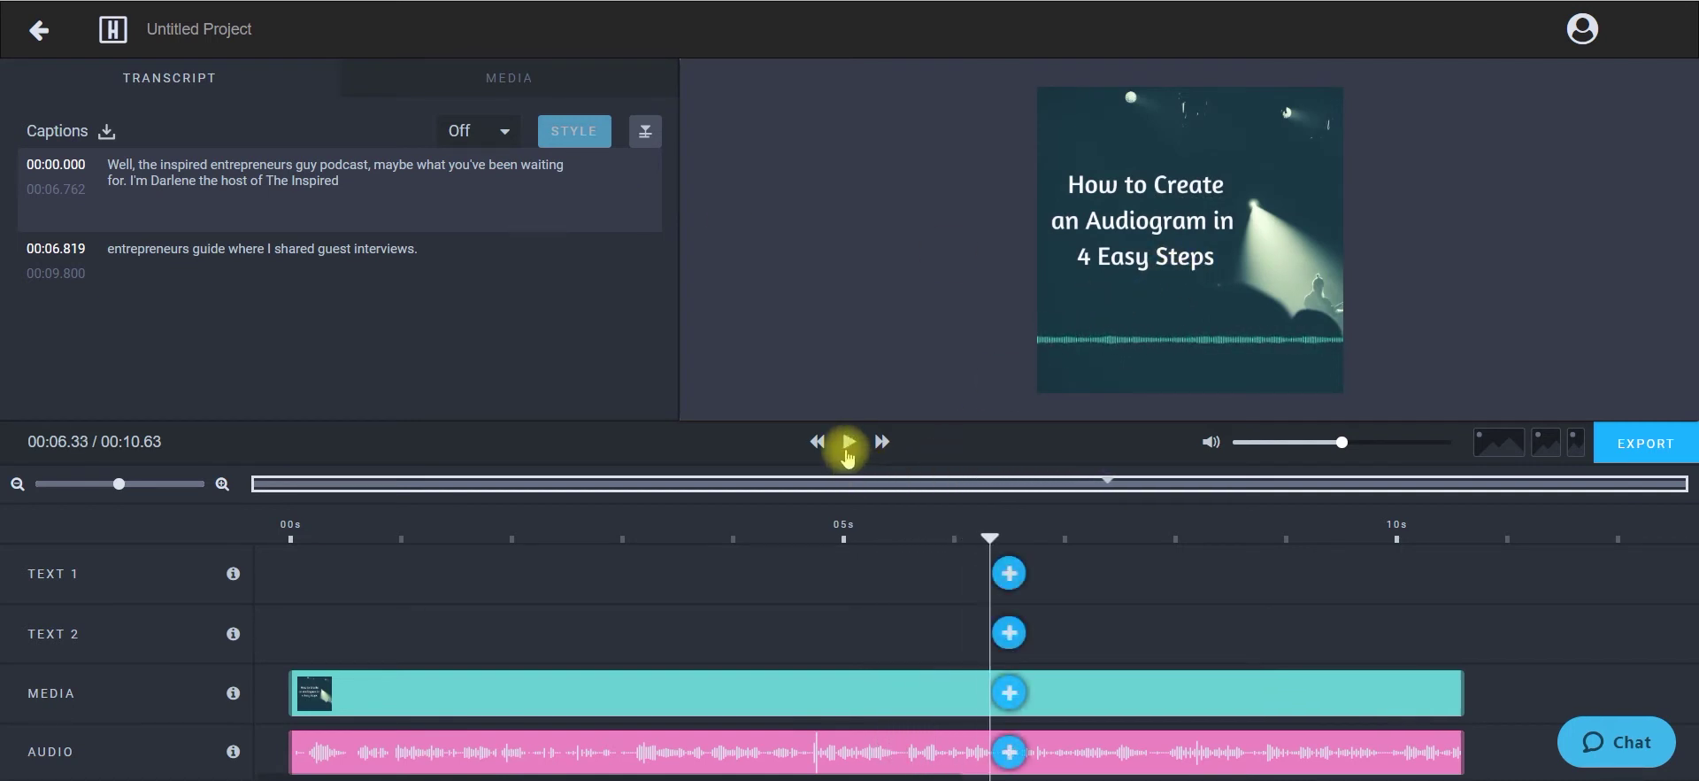
left_click(1624, 447)
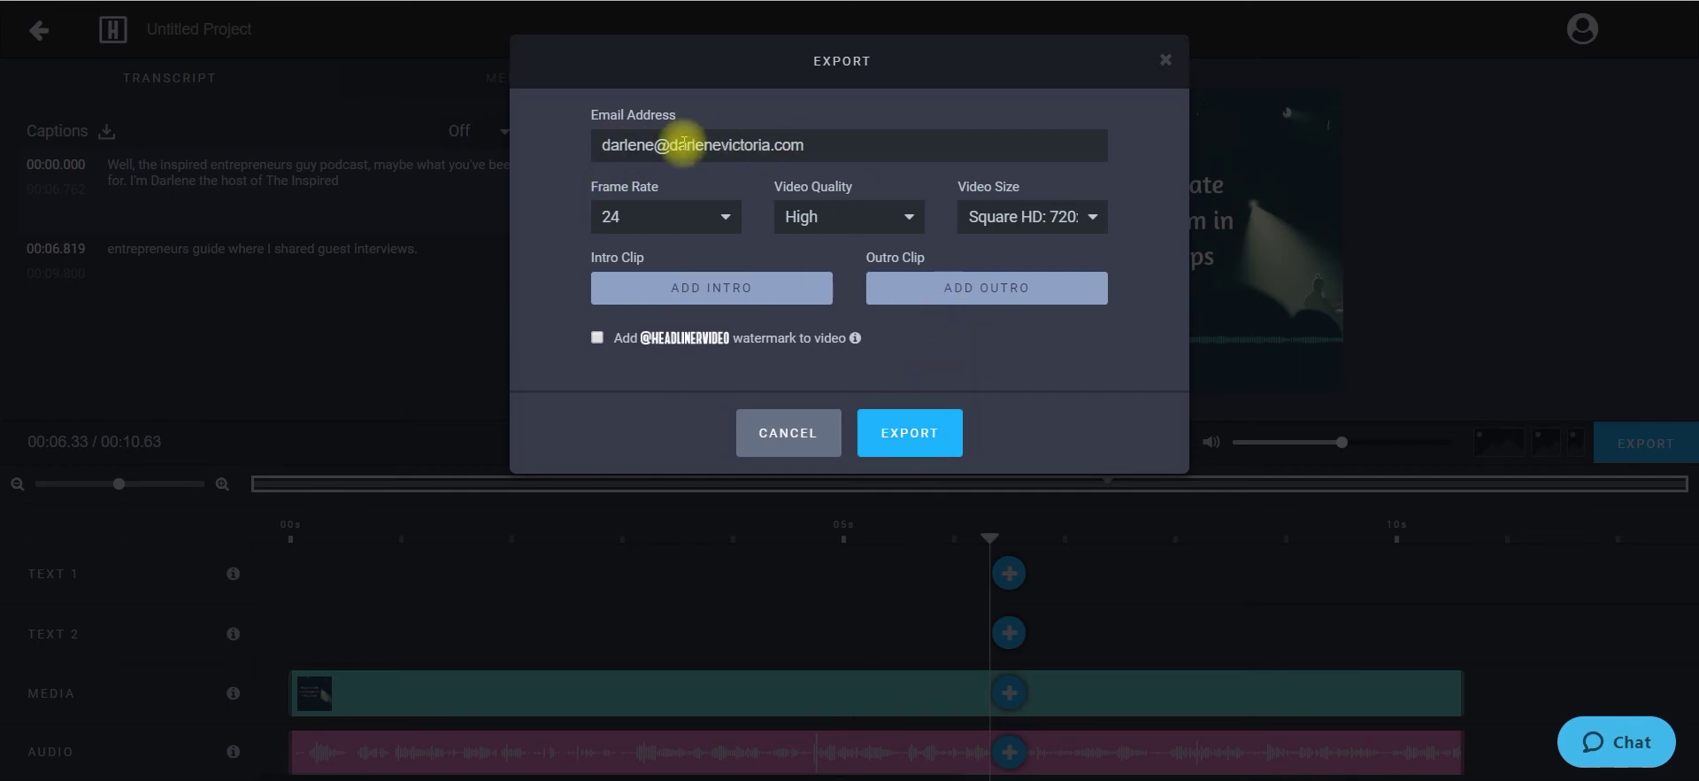
Export the video and follow the 'Your Headliner video is ready' email to its page.
left_click(892, 448)
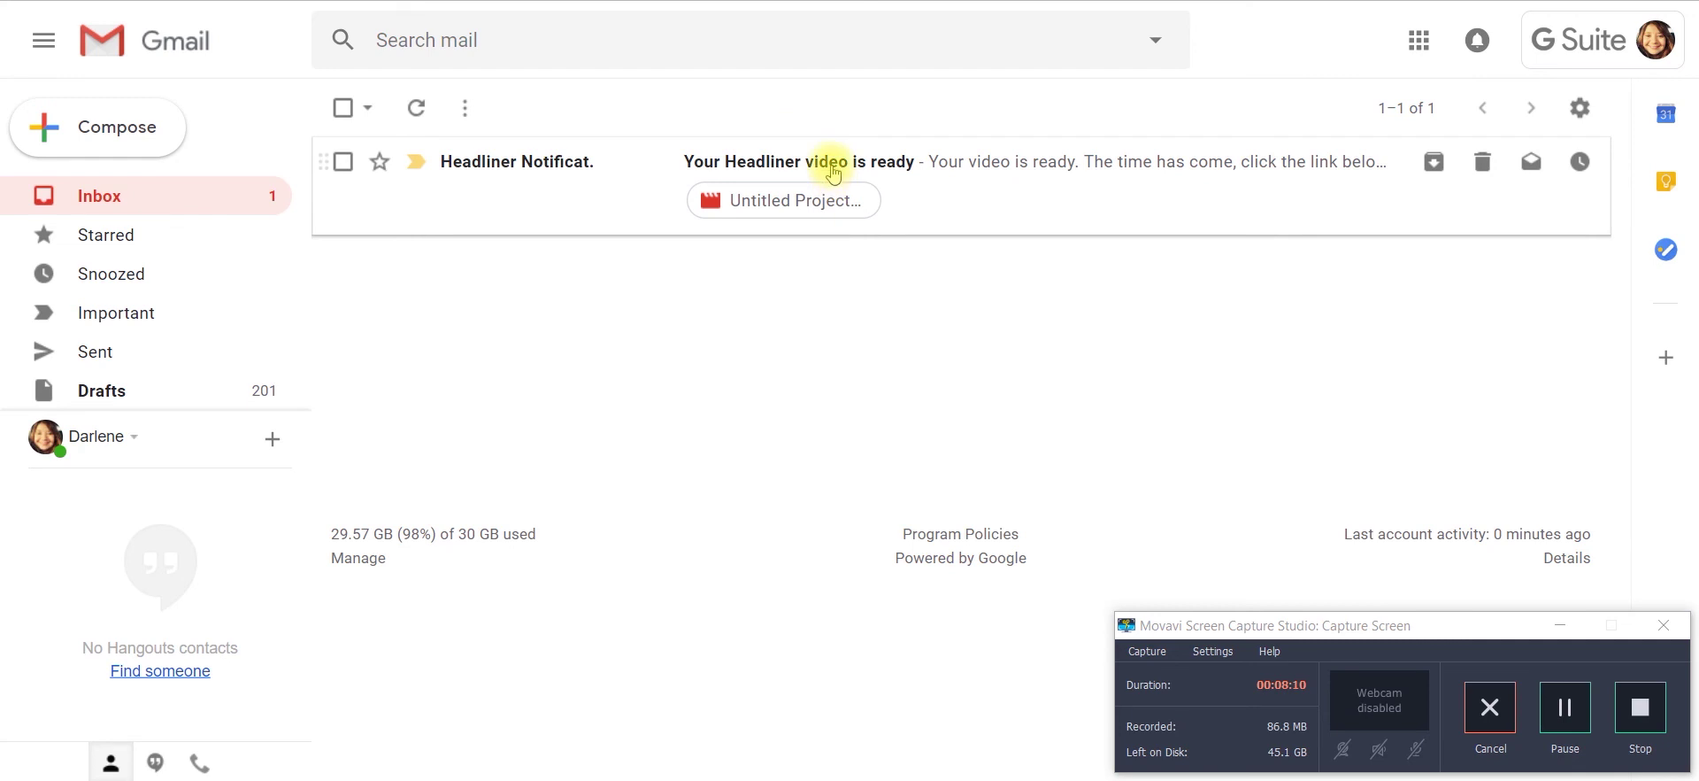
left_click(833, 173)
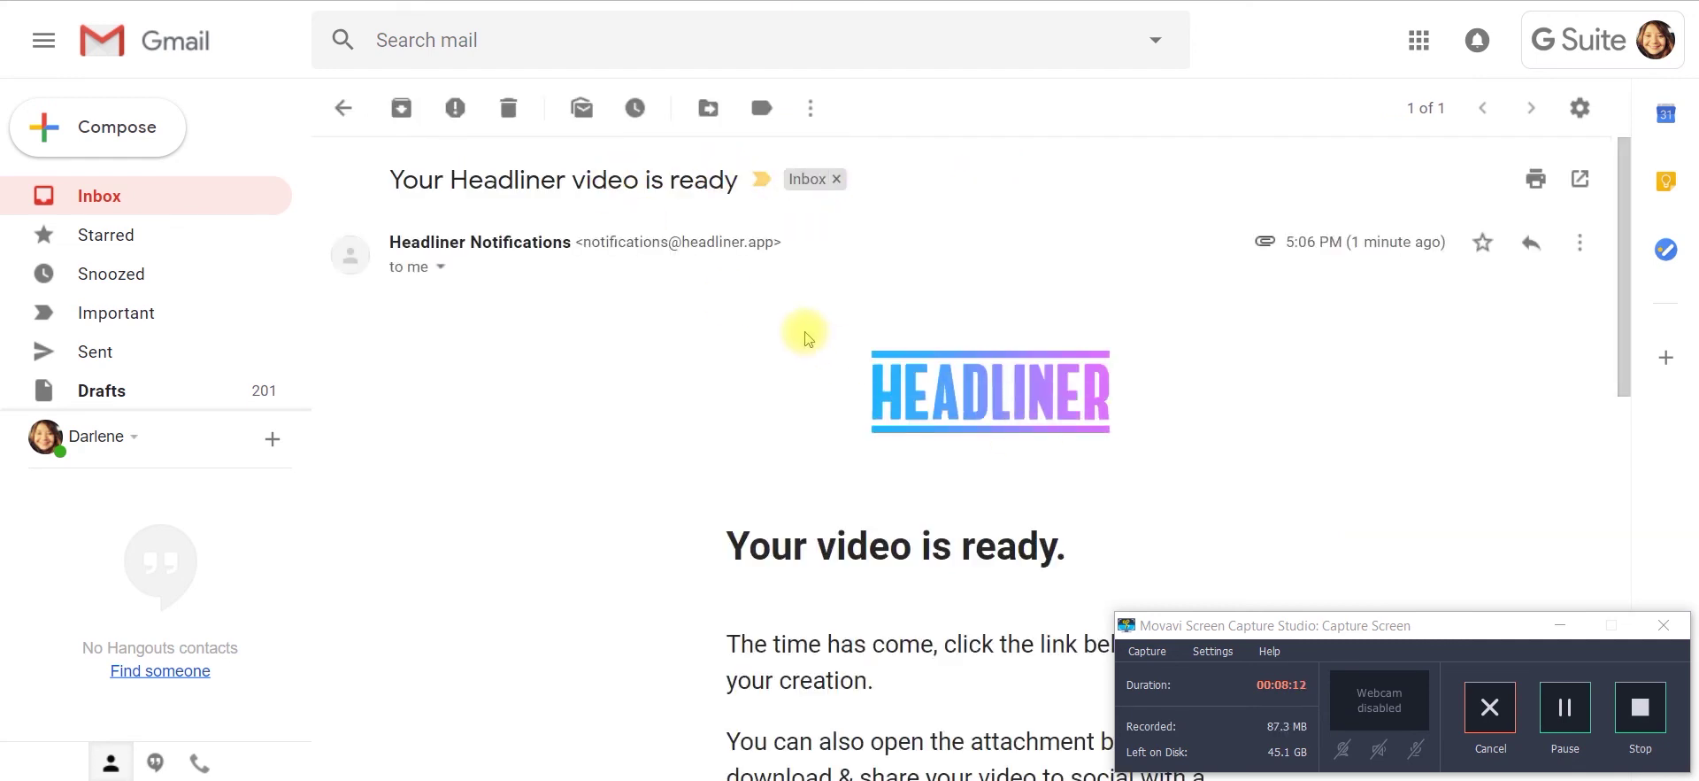
scroll(806, 337, "down", 1)
scroll(806, 337, "down", 5)
scroll(759, 334, "down", 2)
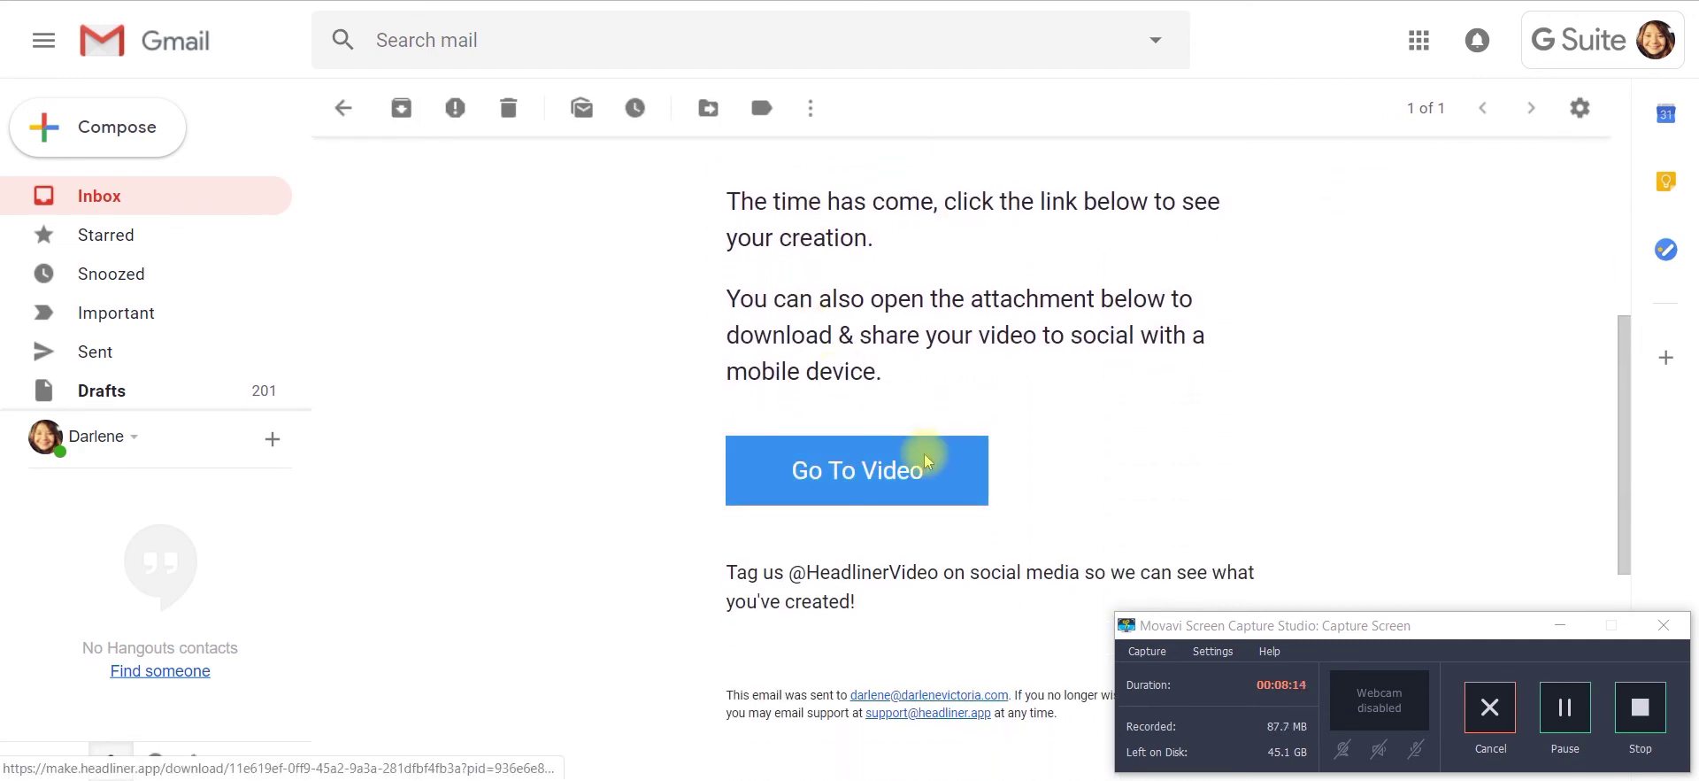
left_click(951, 467)
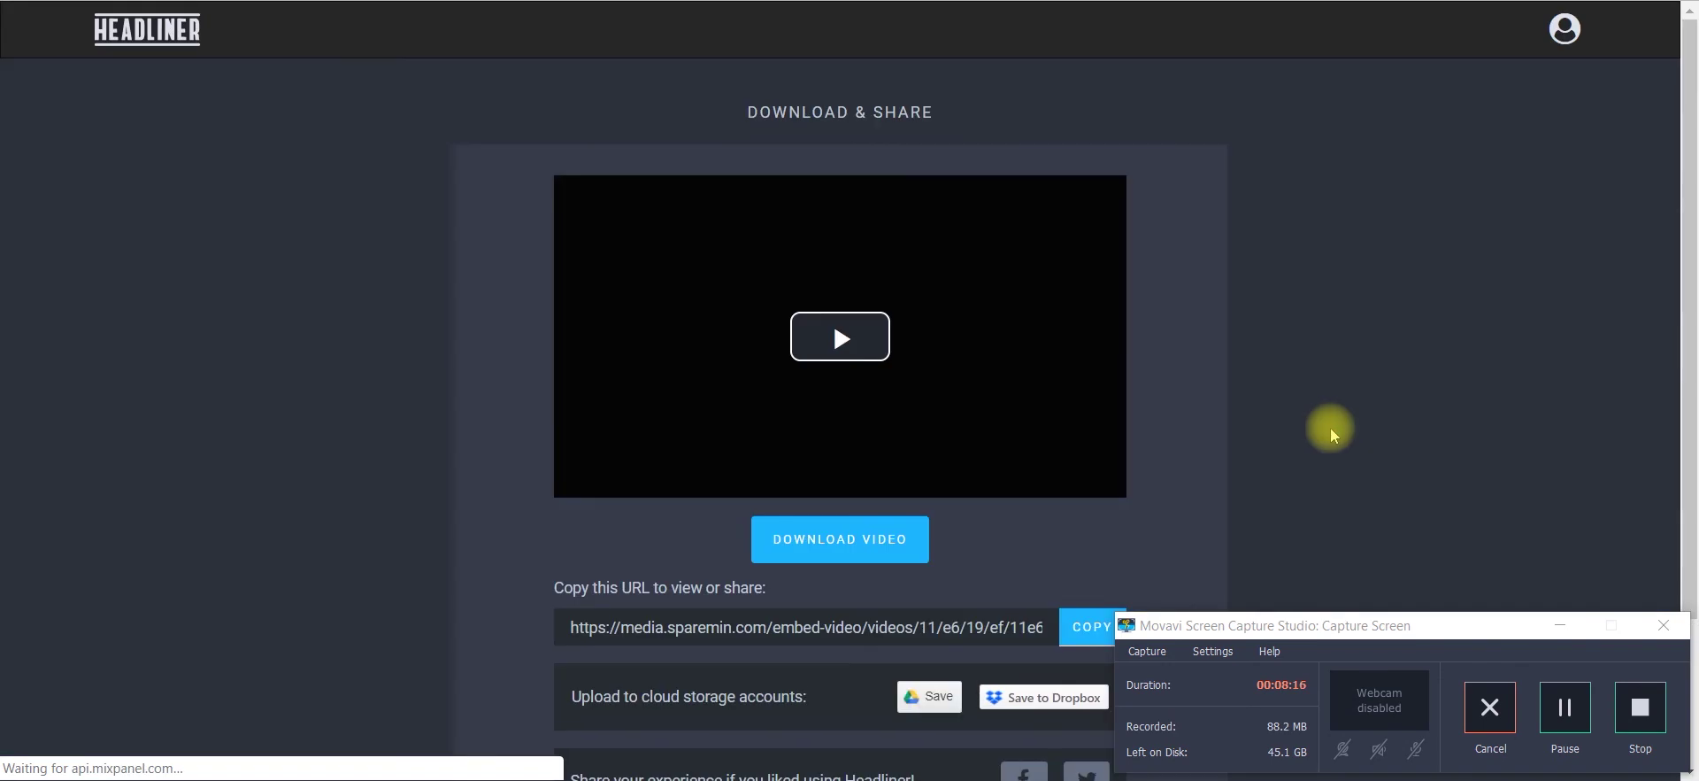
Play and pause the finished square audiogram, then download the video file.
scroll(880, 190, "down", 2)
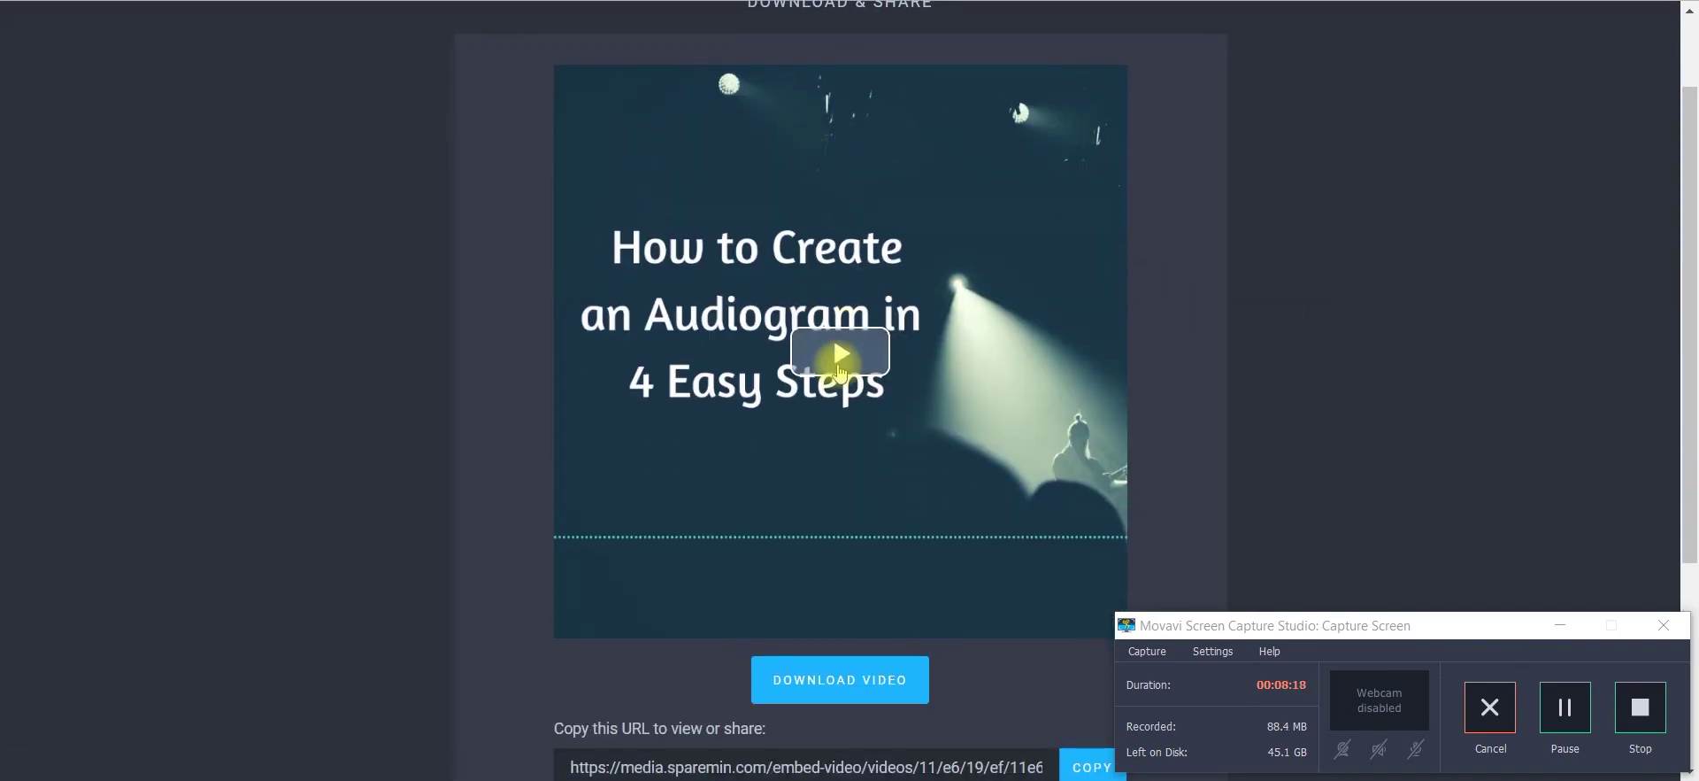
left_click(841, 354)
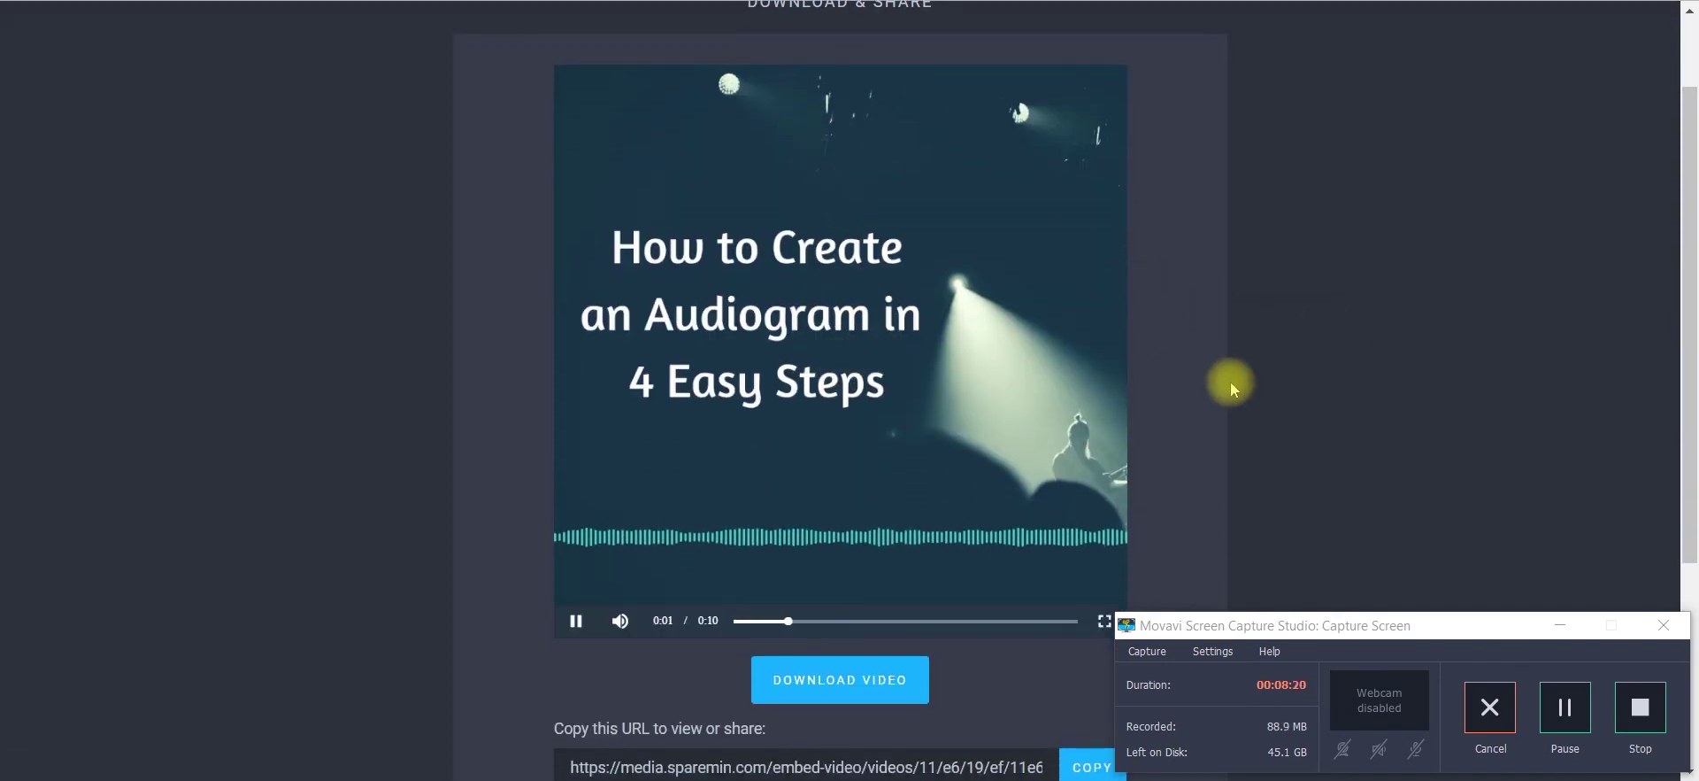
left_click(578, 624)
scroll(787, 423, "down", 1)
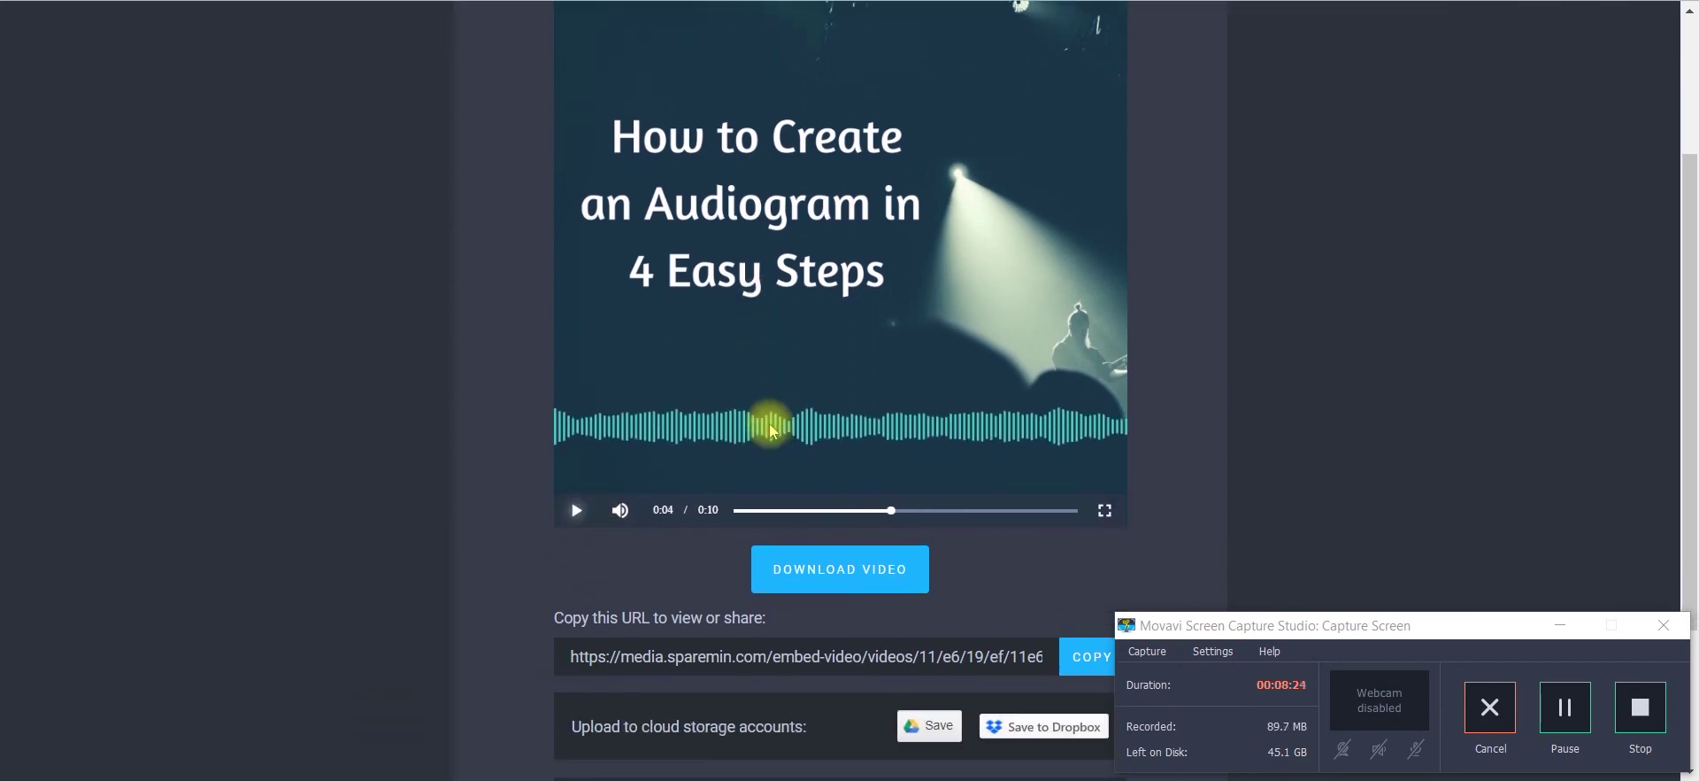
left_click(841, 595)
scroll(1038, 531, "up", 3)
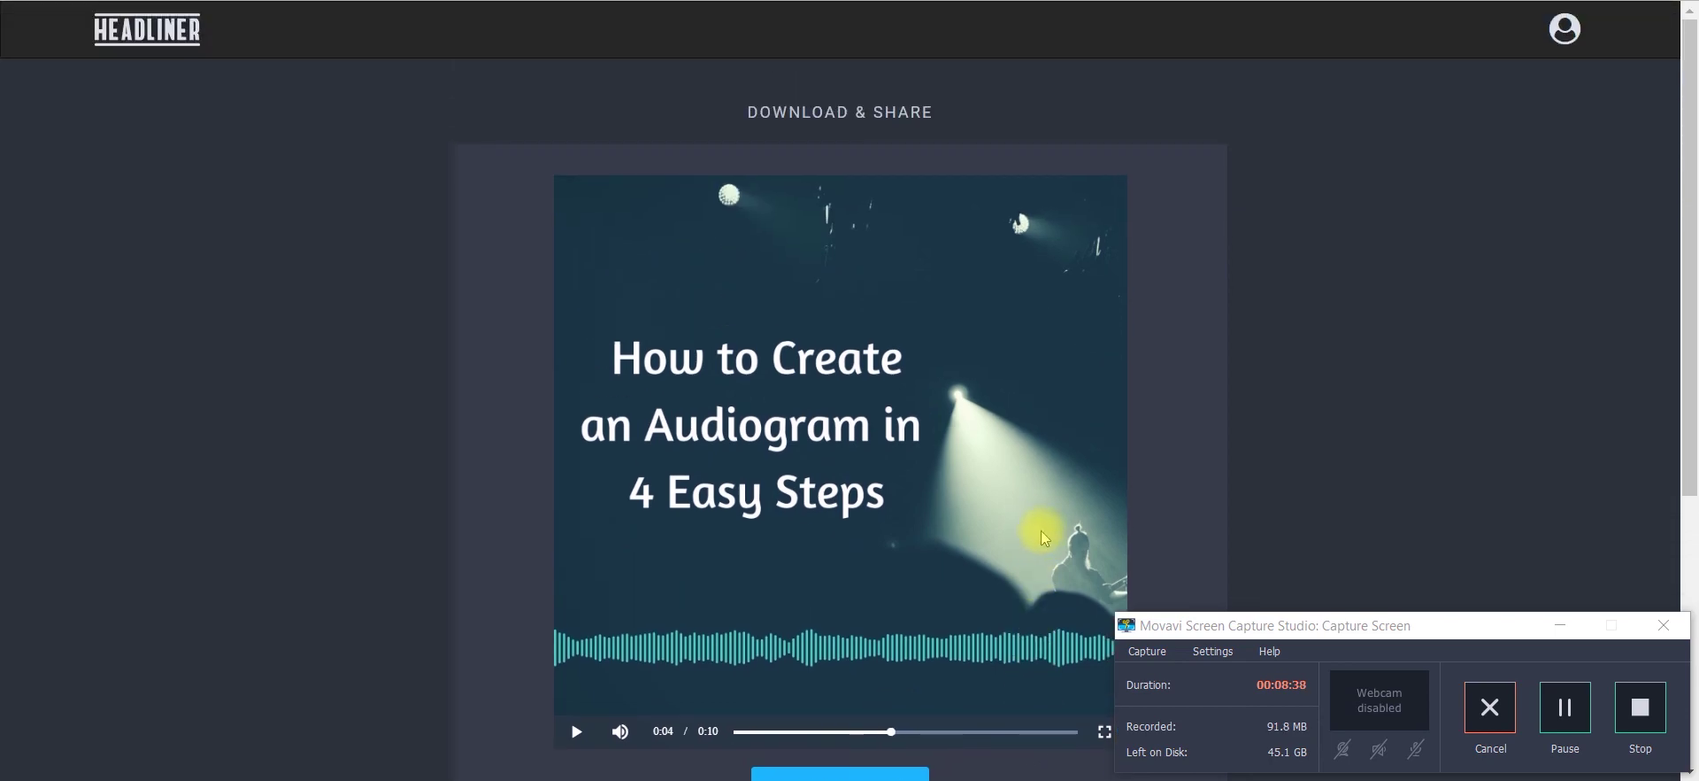